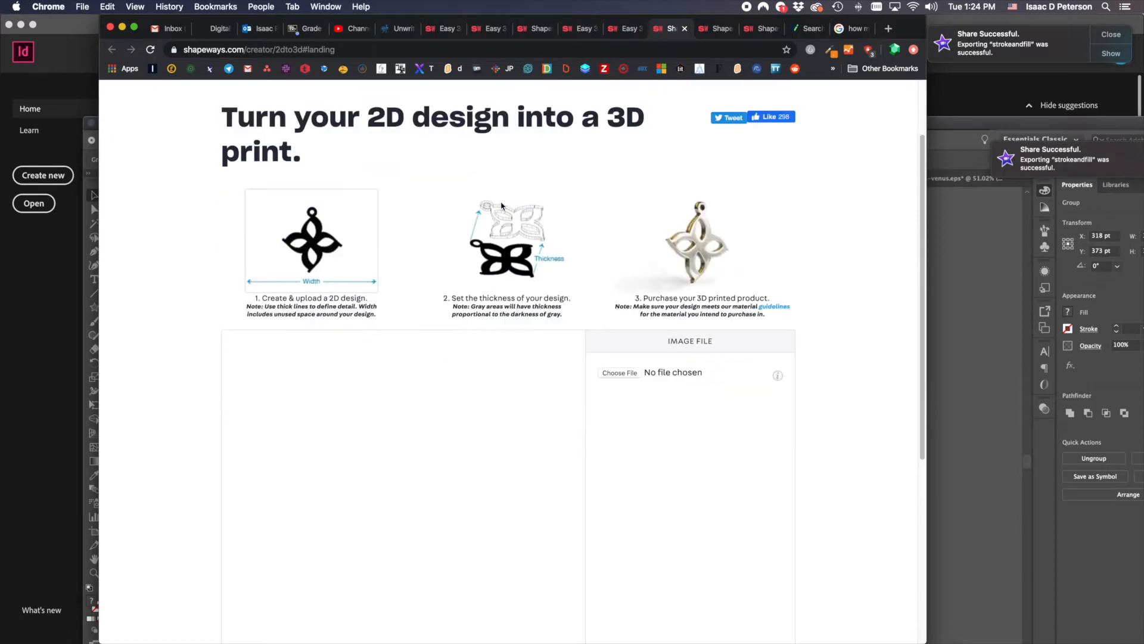
left_click(619, 284)
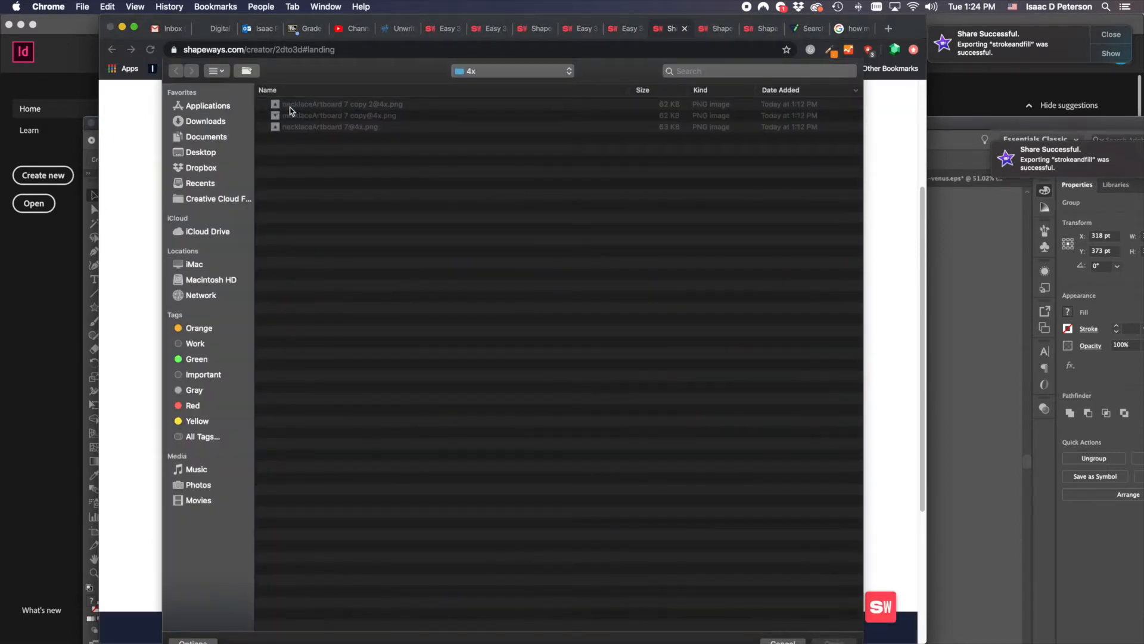
left_click(292, 116)
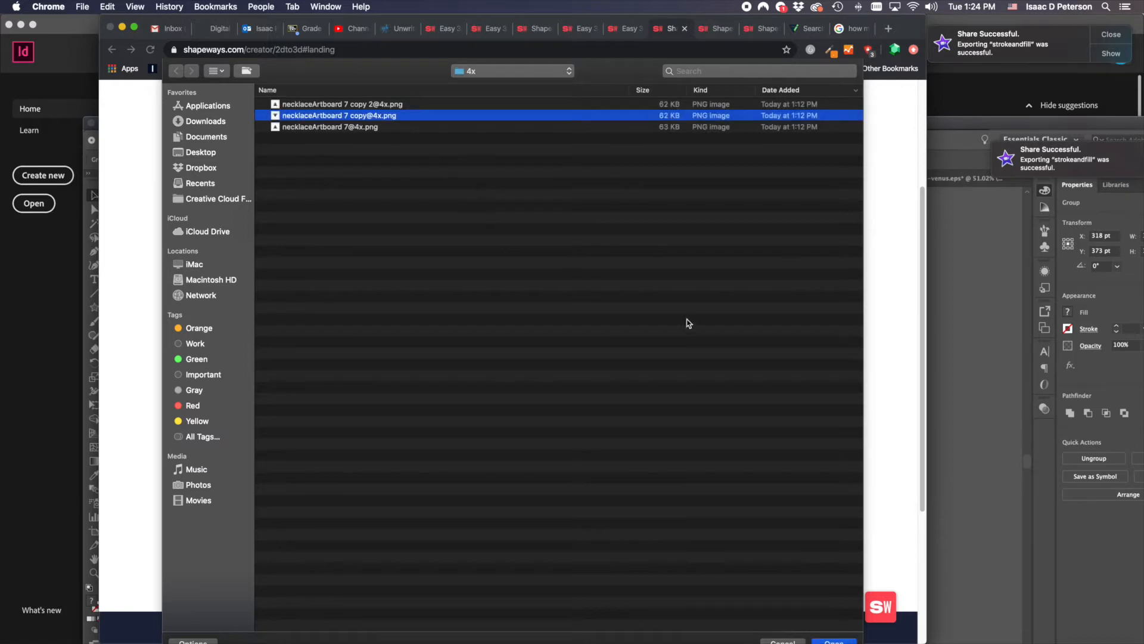
left_click(826, 640)
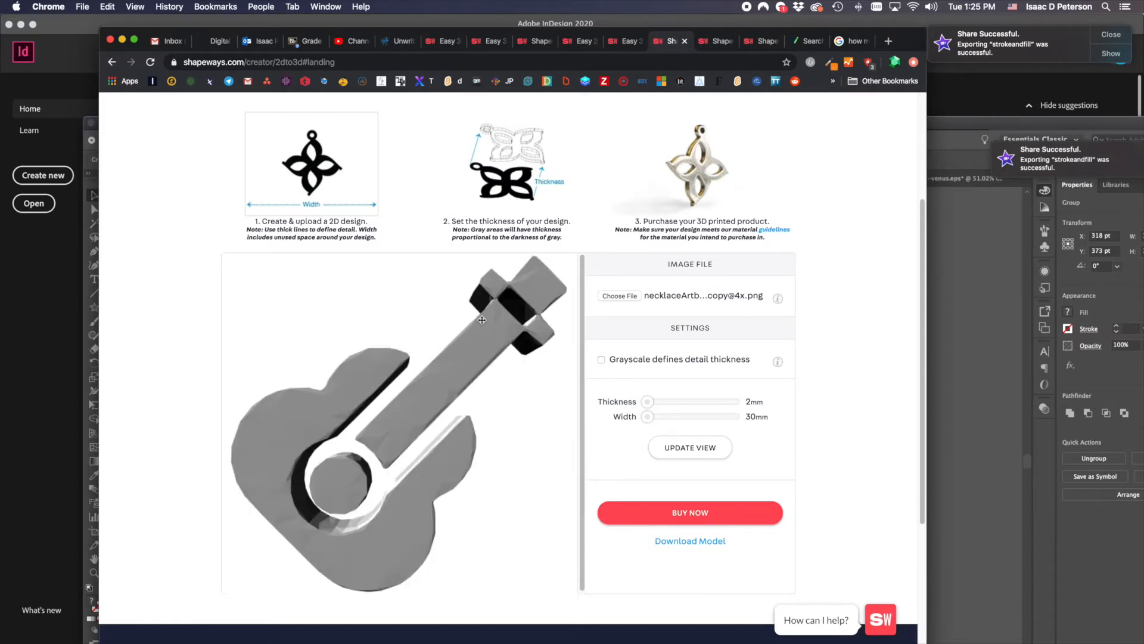
Step: Let the image's grayscale define the detail thickness and update the 3D preview of the guitar pendant
left_click_drag(446, 380, 462, 410)
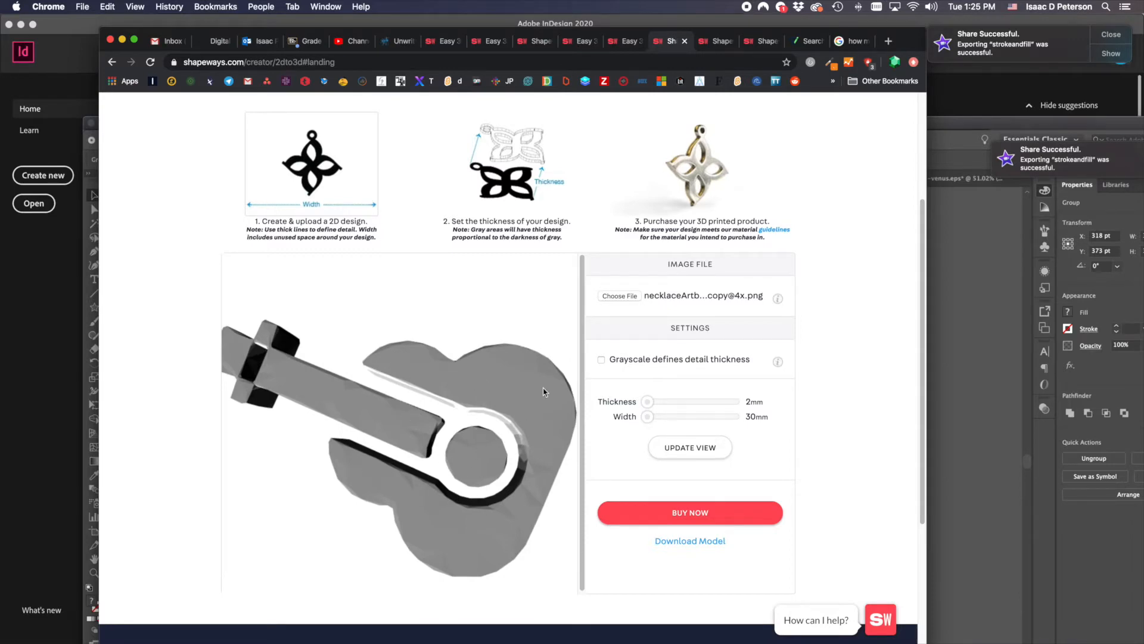
left_click(602, 360)
left_click(672, 456)
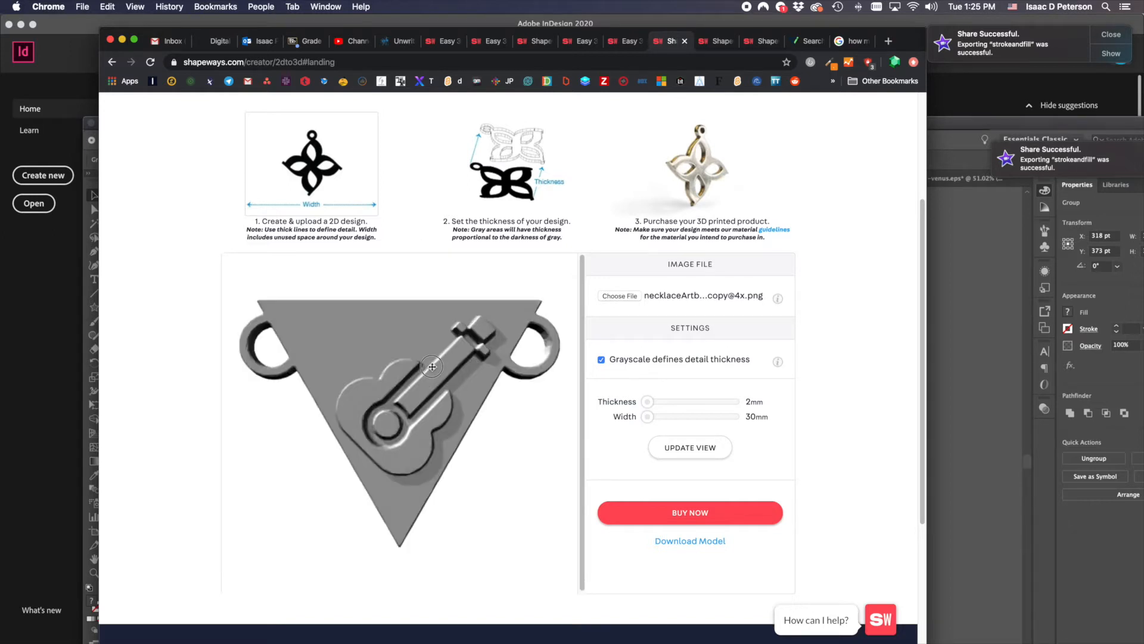
mouse_move(432, 366)
left_mouse_down()
mouse_move(421, 486)
mouse_move(429, 319)
mouse_move(419, 454)
mouse_move(432, 364)
mouse_move(454, 361)
mouse_move(434, 372)
left_mouse_up()
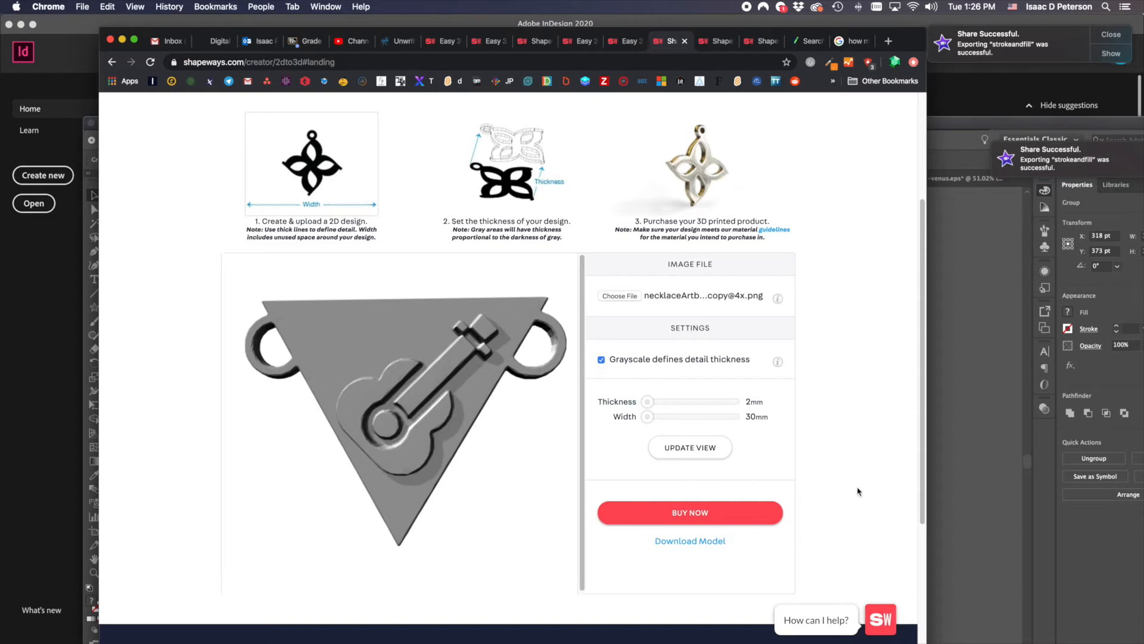
Step: Proceed to buying the converted pendant and look through the offered print materials and prices
left_click(703, 514)
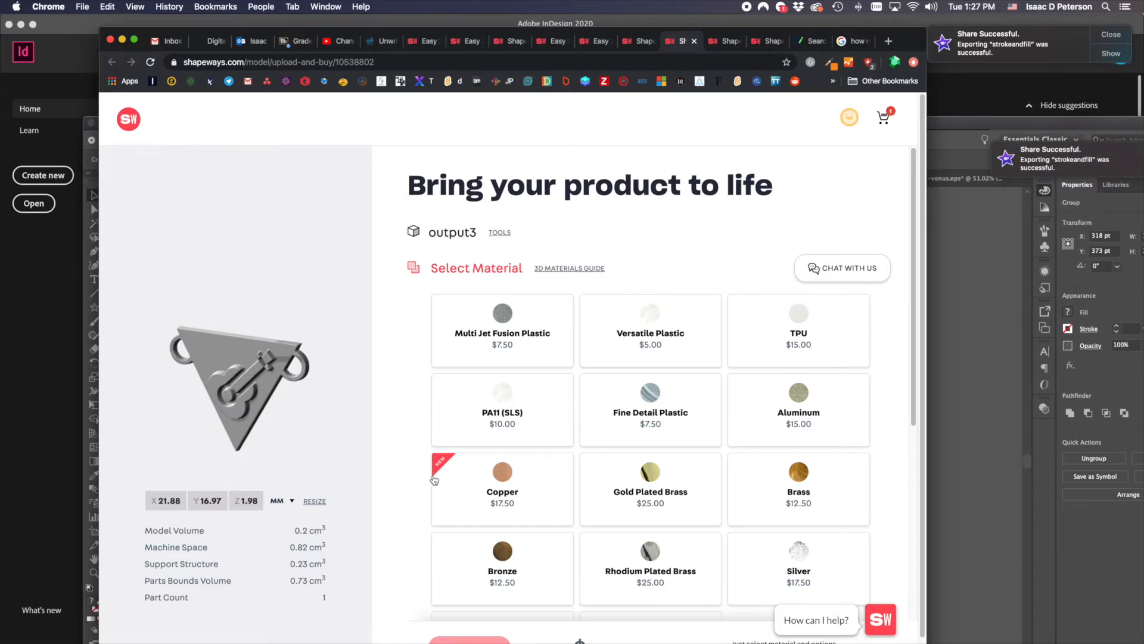
scroll(434, 481, "down", 5)
scroll(439, 480, "up", 5)
Step: Resize the pendant model to 80% of its original size and save the scaling
left_click(314, 502)
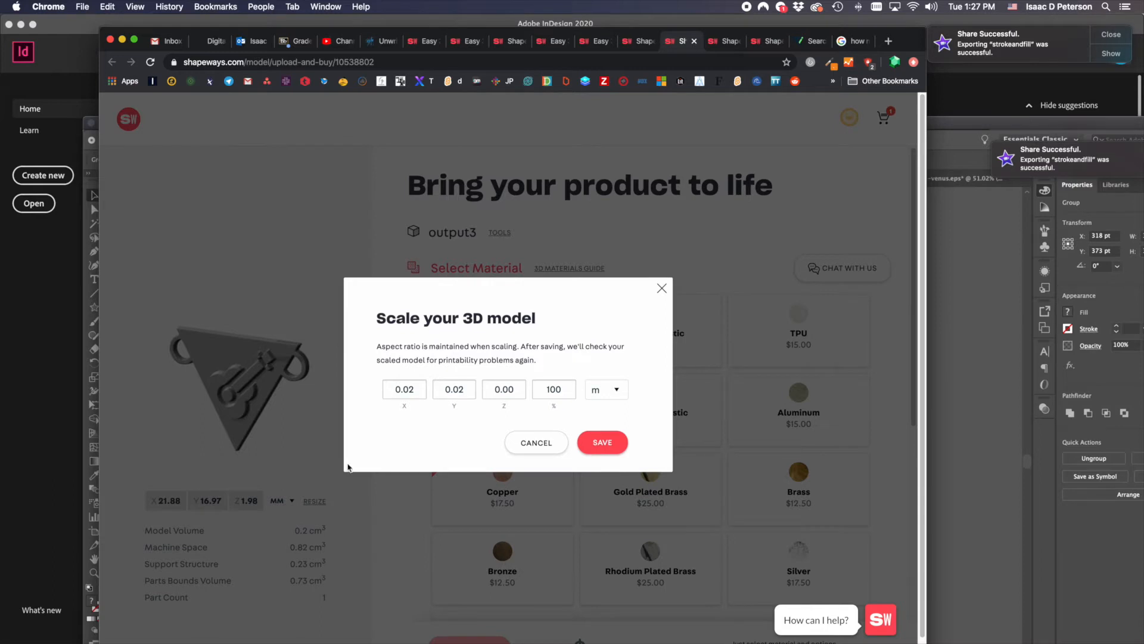
left_click(568, 392)
double_click(569, 390)
type("80")
left_click(607, 440)
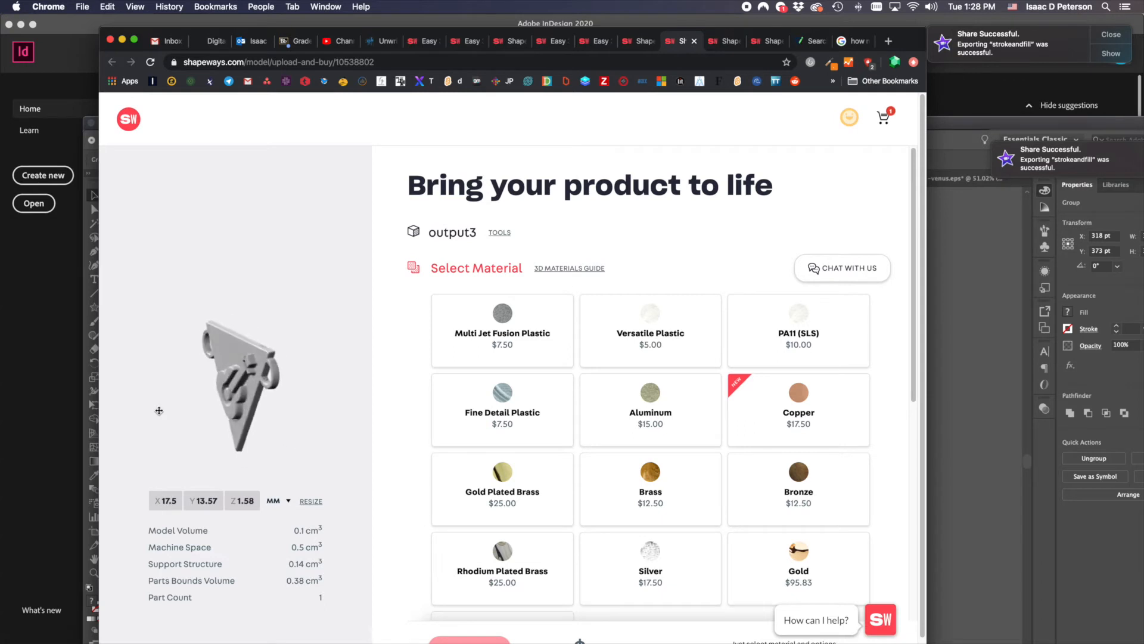
Step: Proceed to buying the pendant again from the 2D-to-3D converter and resize this new model to 70%
left_click(639, 42)
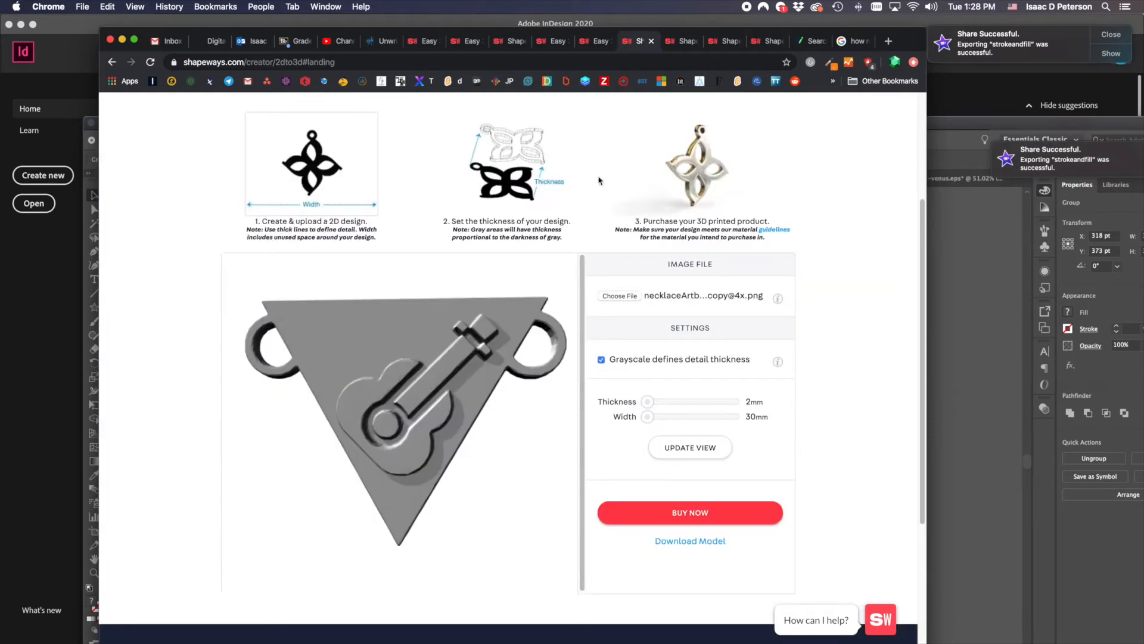
left_click(652, 514)
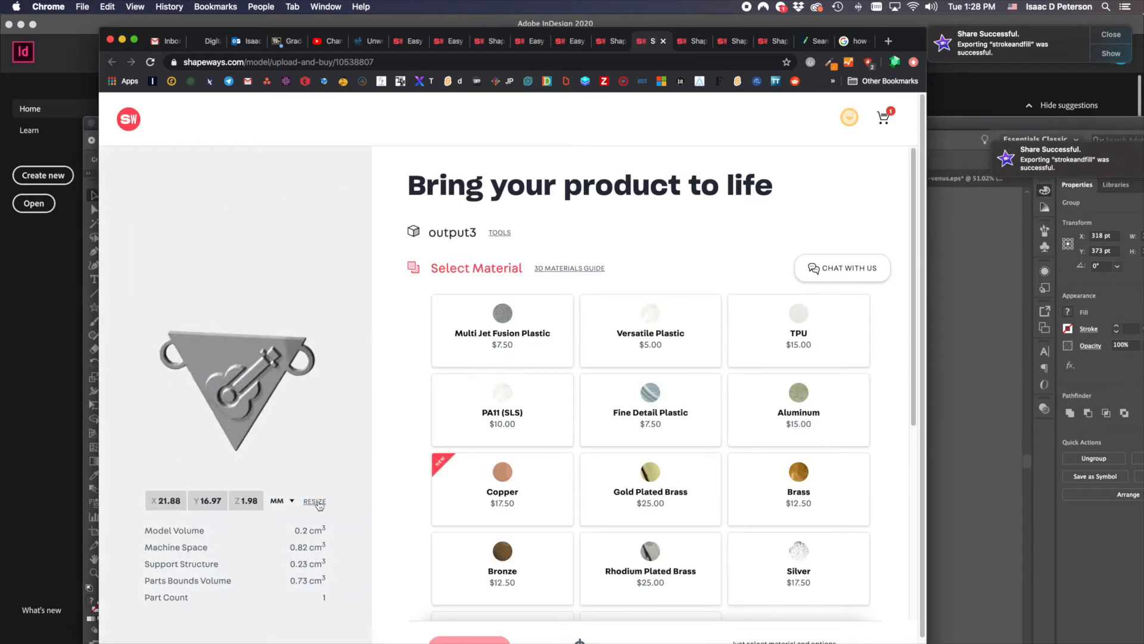
left_click(316, 502)
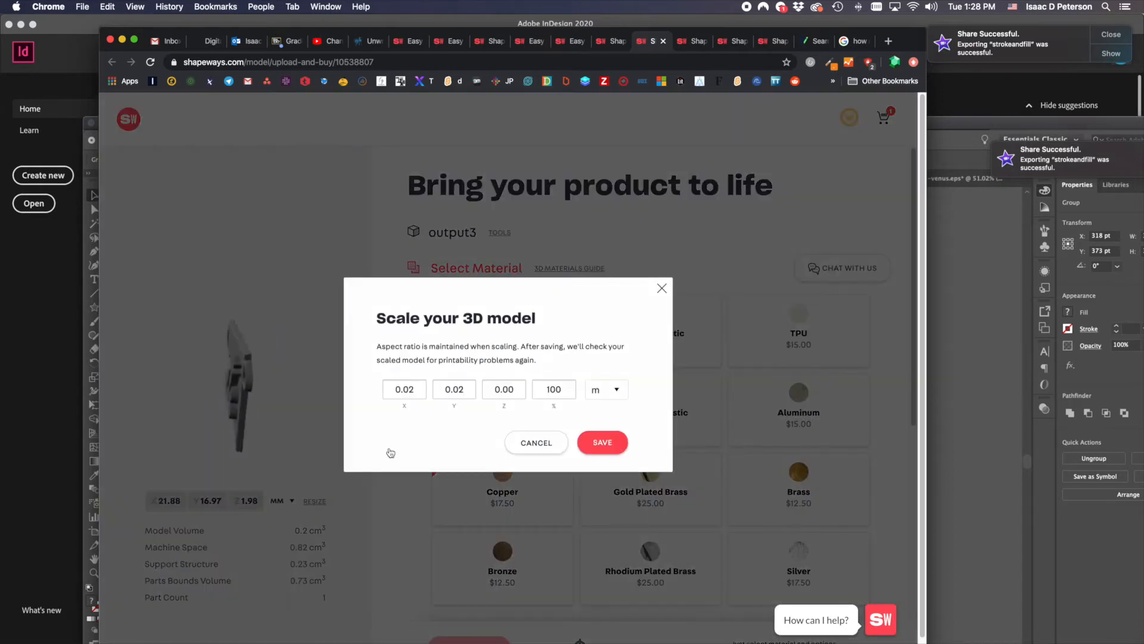
left_click(552, 388)
double_click(552, 387)
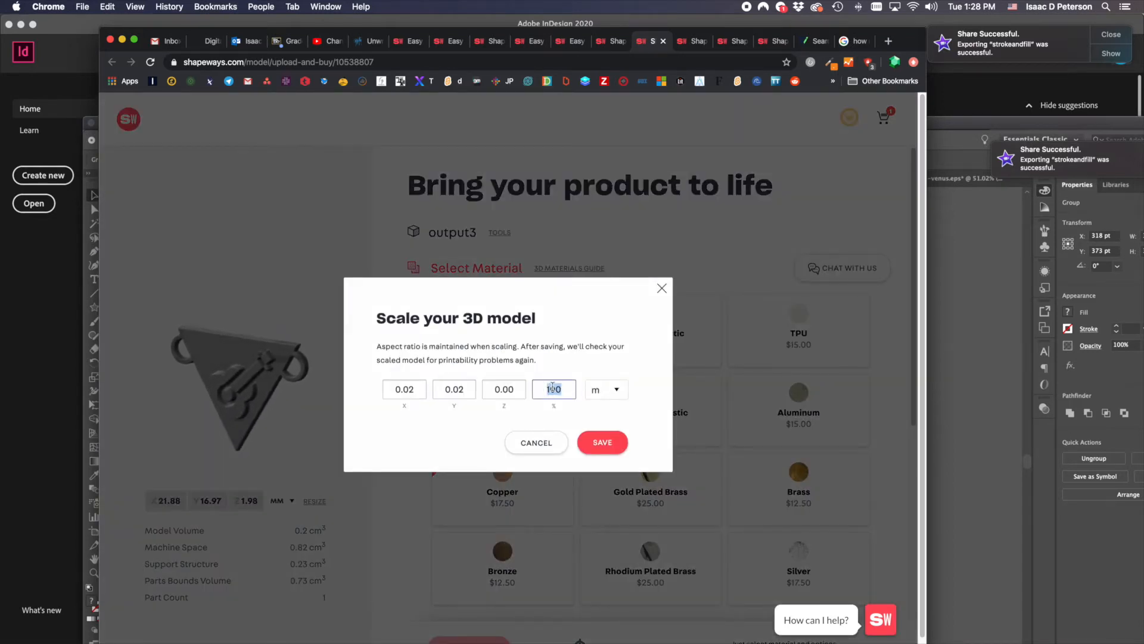
type("70")
left_click(616, 446)
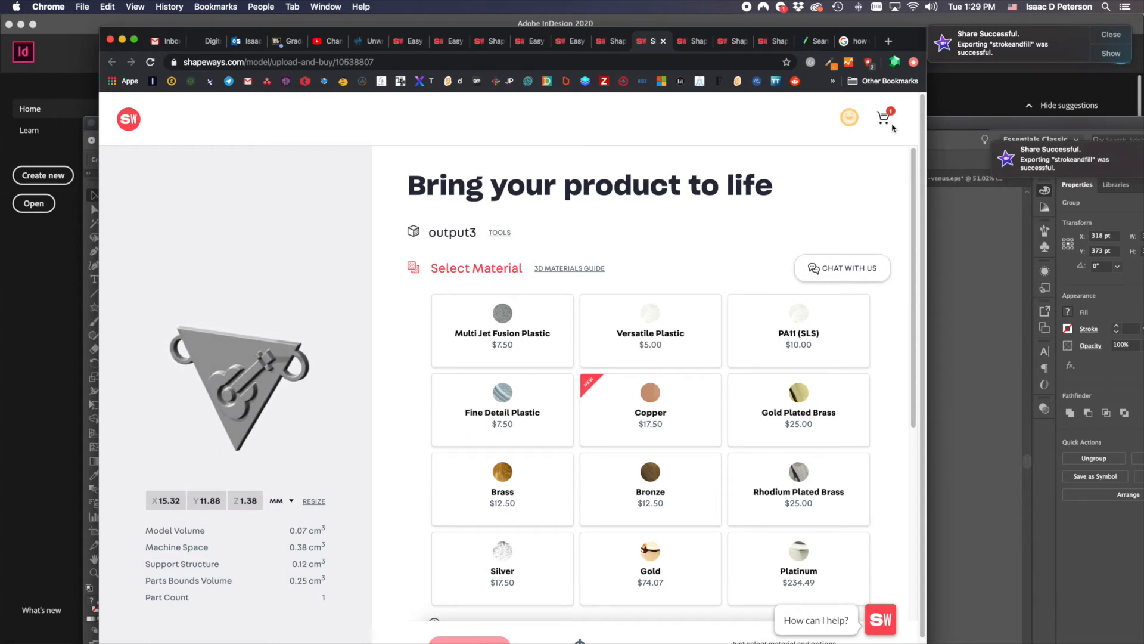
Step: Examine the resized pendant from different angles and review which materials are available or unavailable for its size, with their prices
left_click_drag(254, 393, 270, 373)
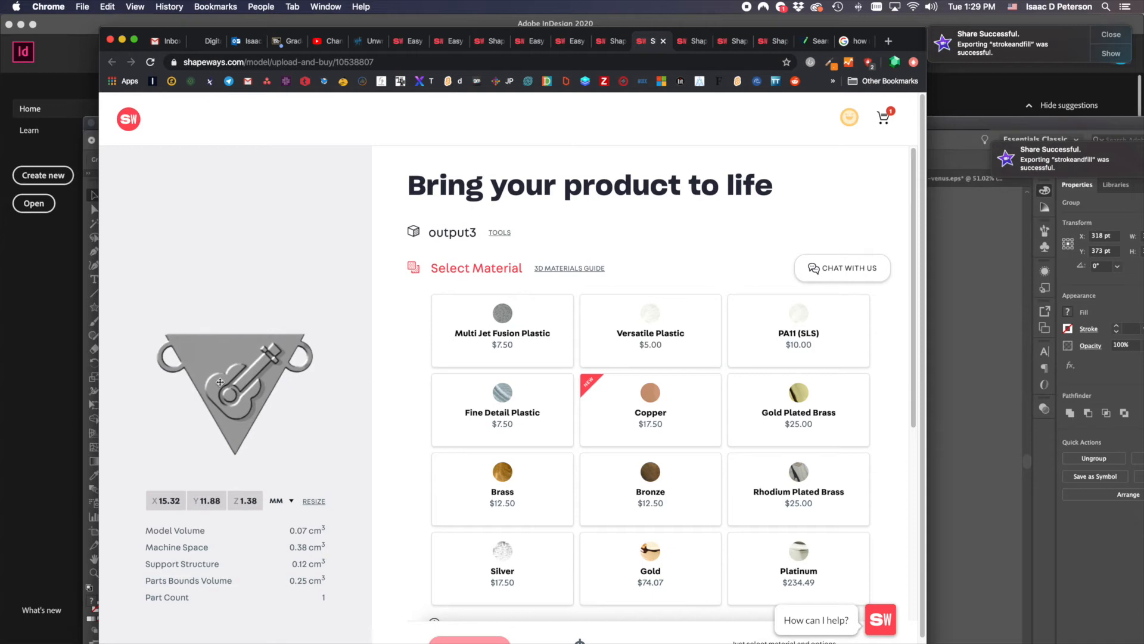
scroll(256, 392, "down", 2)
scroll(255, 391, "up", 2)
mouse_move(210, 371)
left_mouse_down()
mouse_move(263, 378)
mouse_move(206, 359)
mouse_move(205, 374)
mouse_move(289, 366)
mouse_move(199, 349)
mouse_move(205, 373)
left_mouse_up()
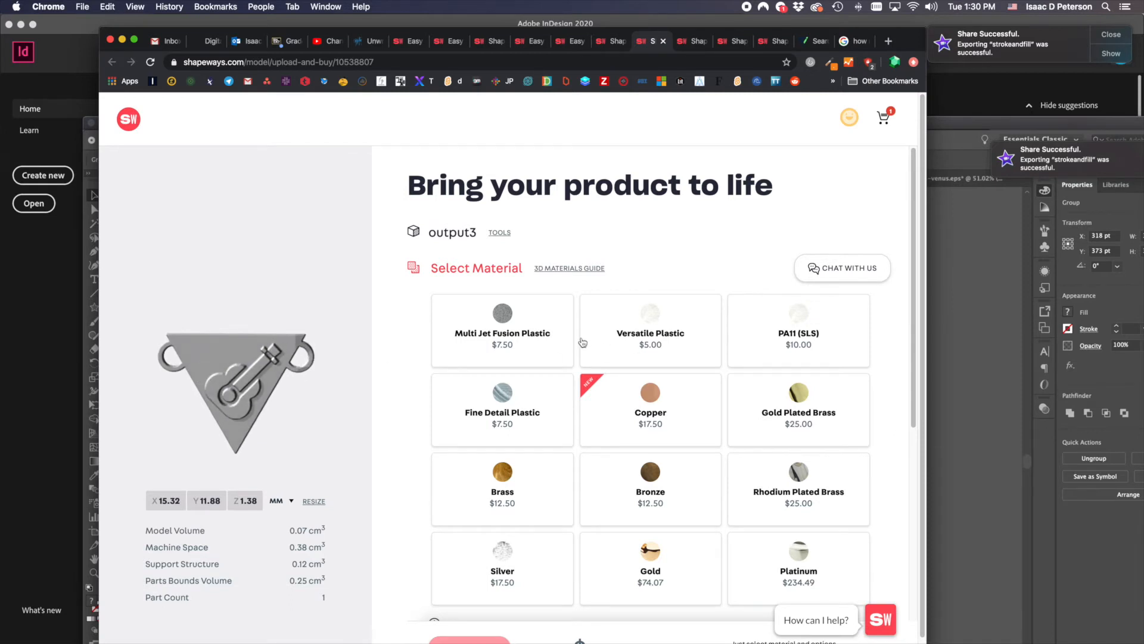
scroll(694, 375, "down", 5)
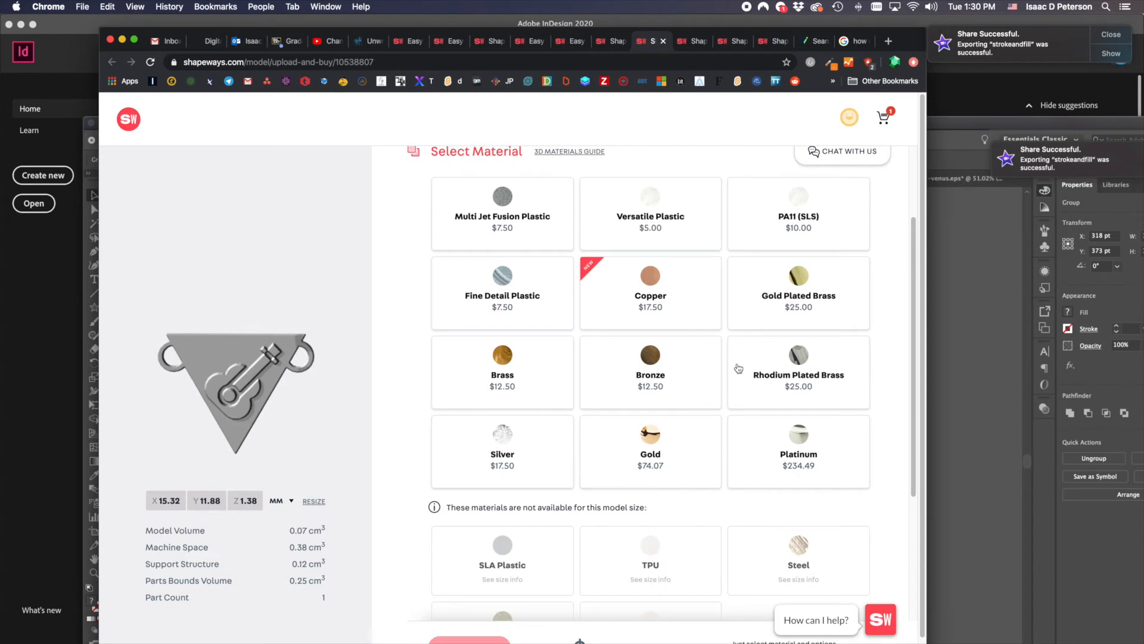
scroll(739, 368, "down", 1)
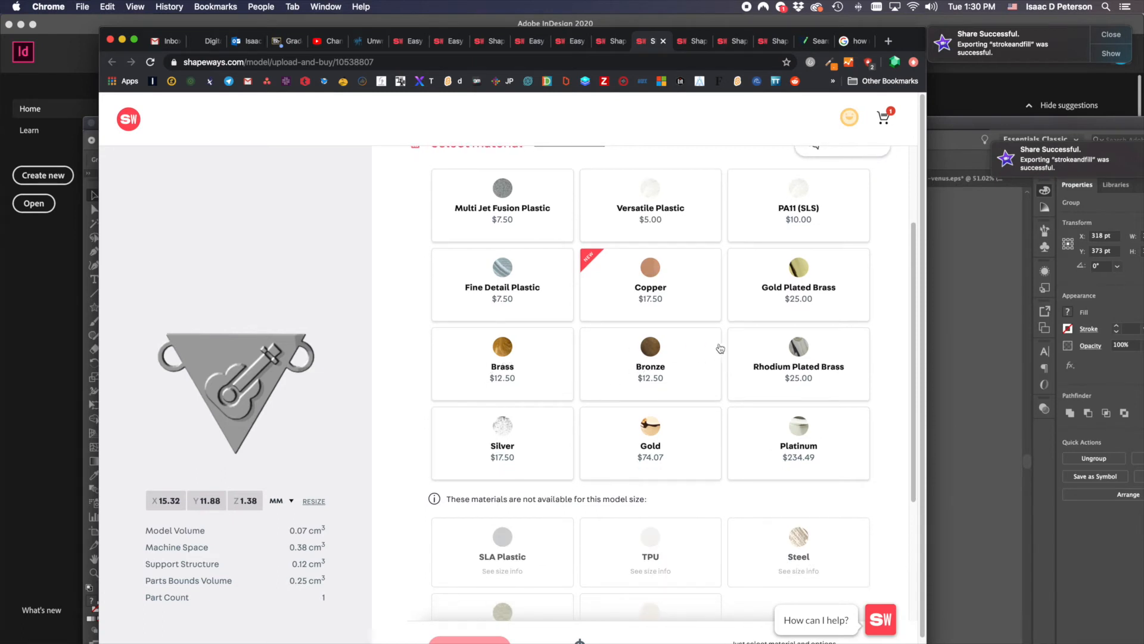
scroll(717, 346, "up", 1)
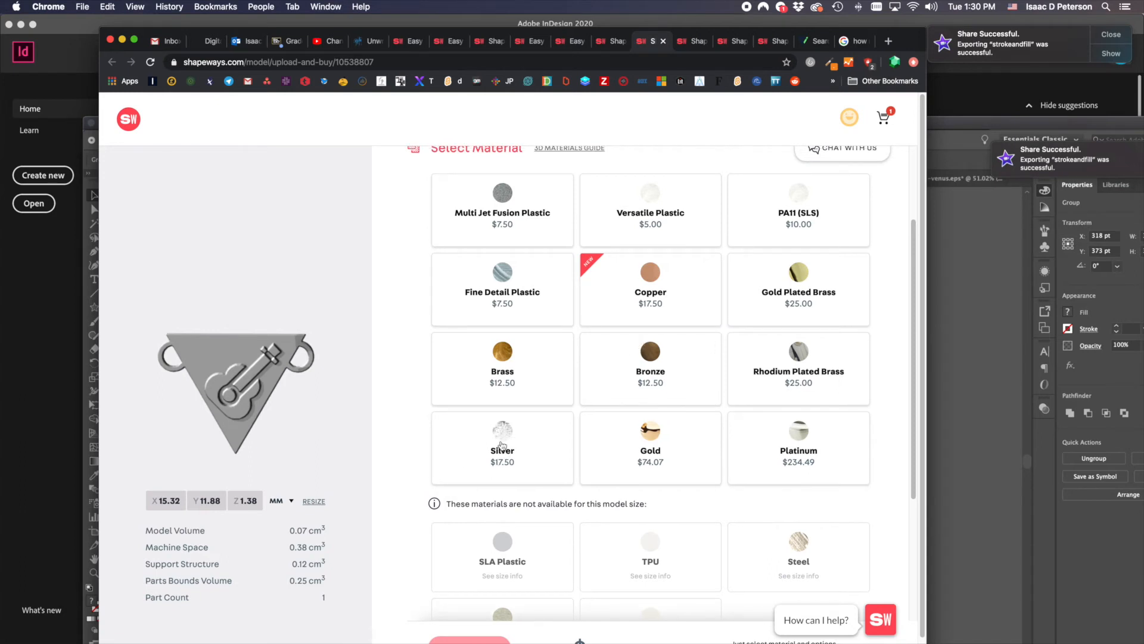
scroll(501, 429, "down", 1)
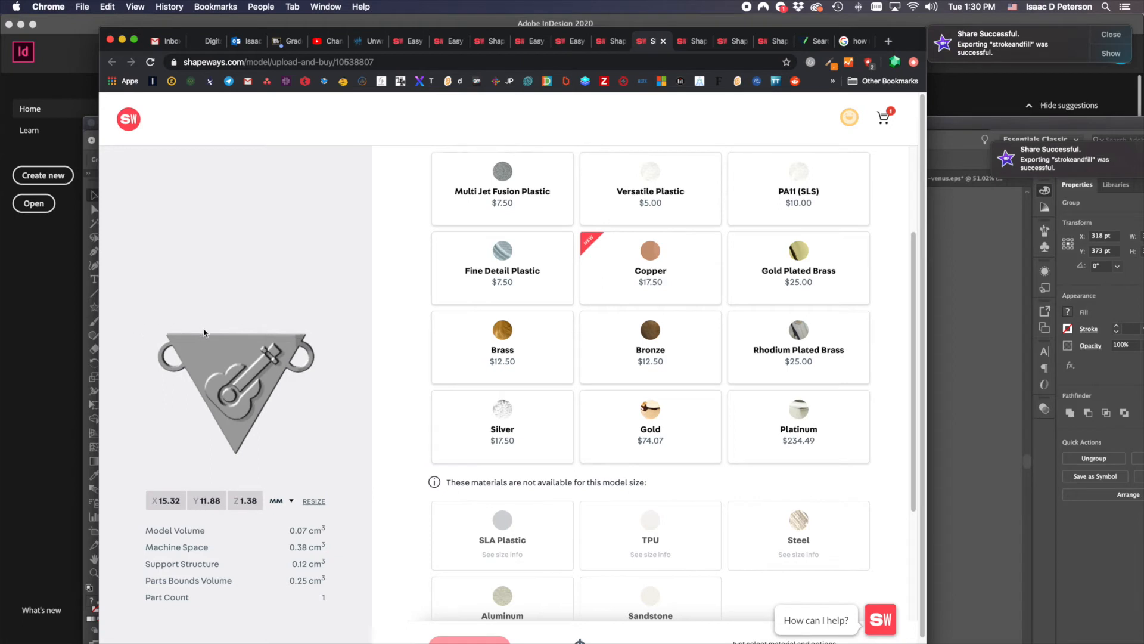
scroll(547, 411, "down", 3)
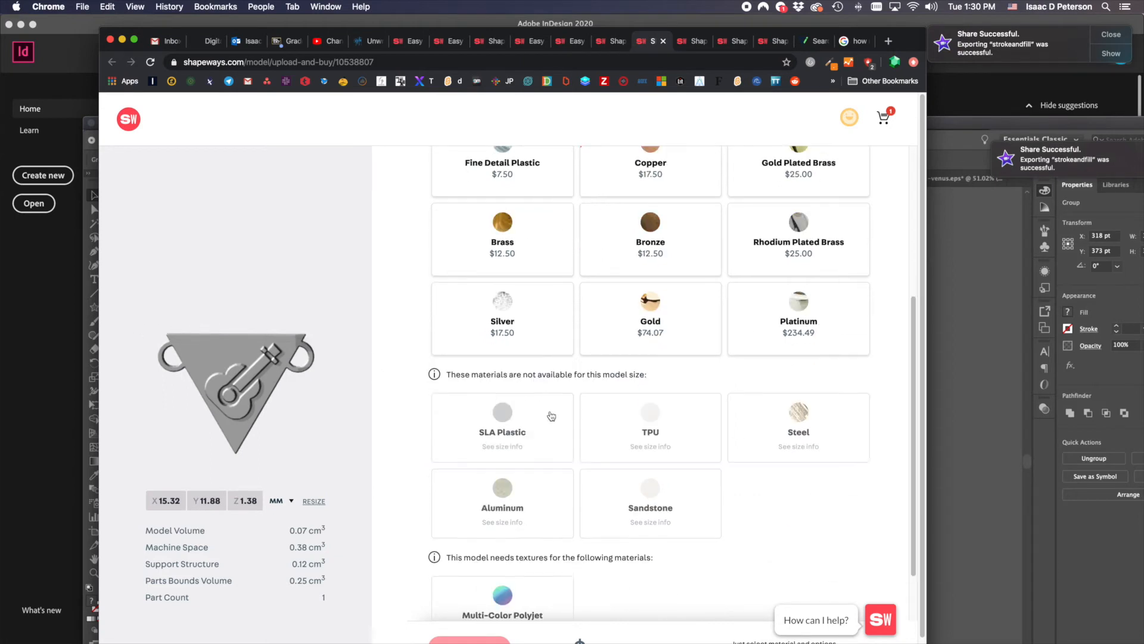
scroll(550, 415, "up", 3)
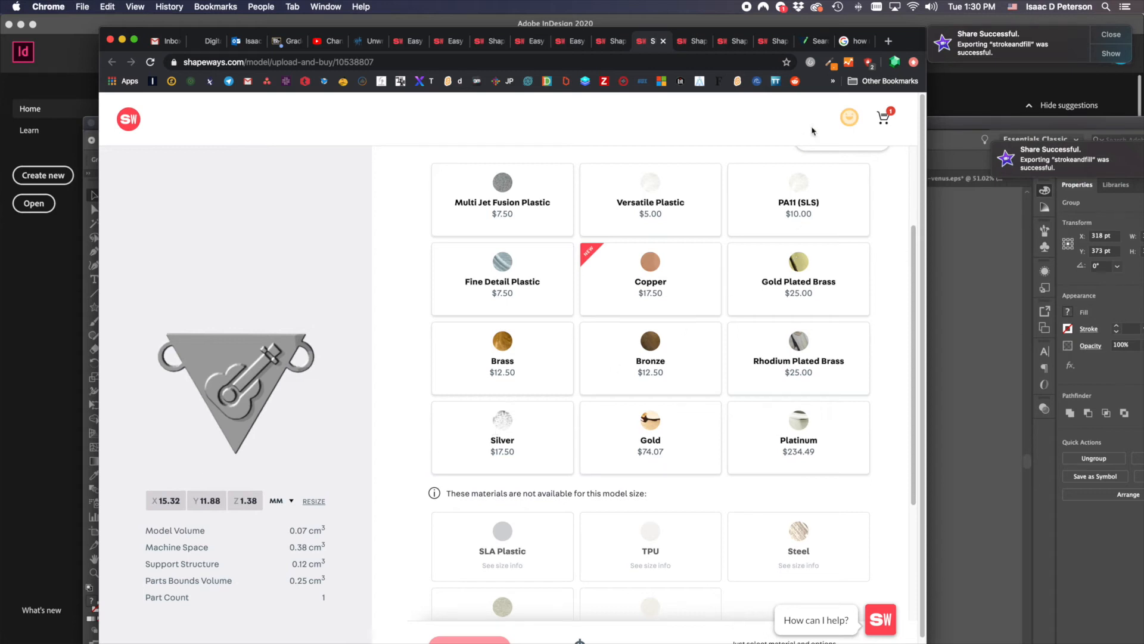
Step: Create a product from the newest output3 model in My 3D Models
left_click(850, 118)
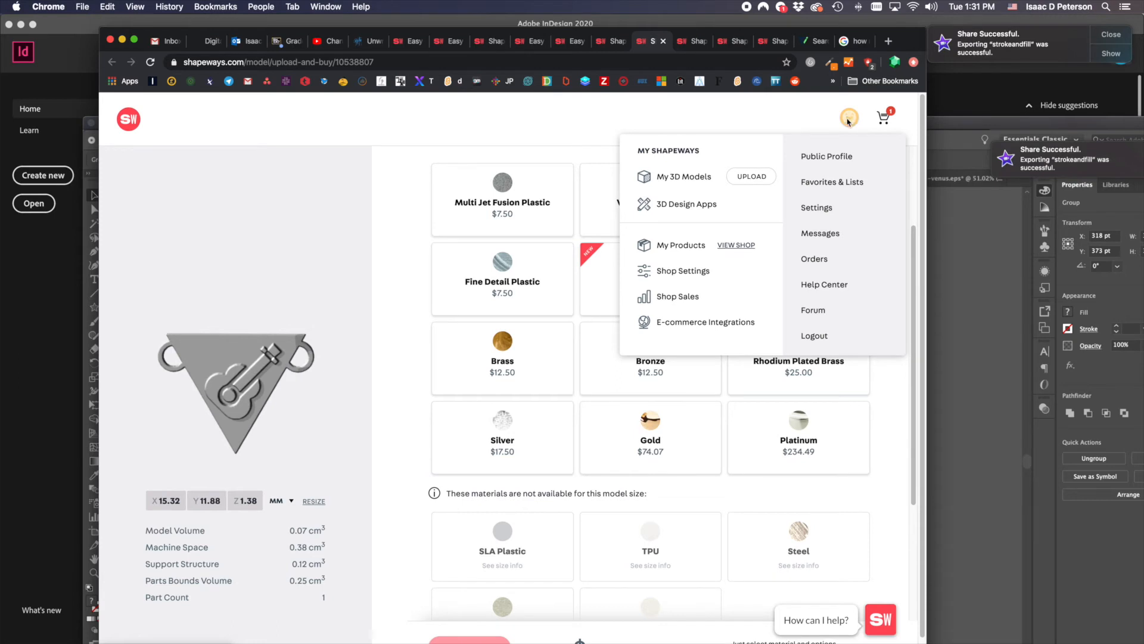
left_click(680, 177)
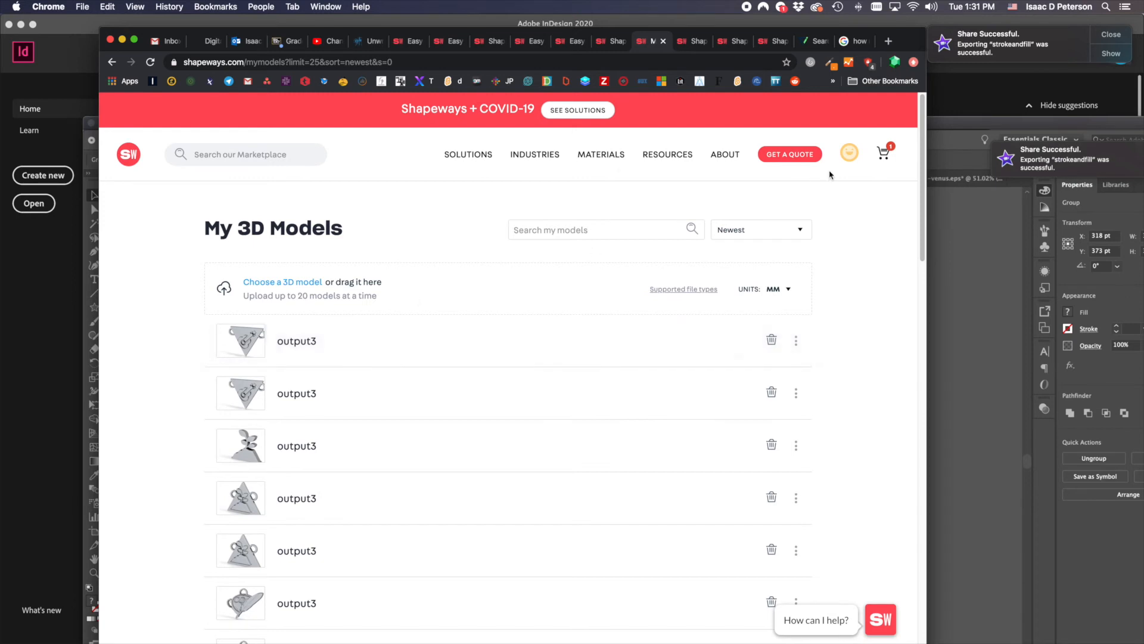
mouse_move(850, 154)
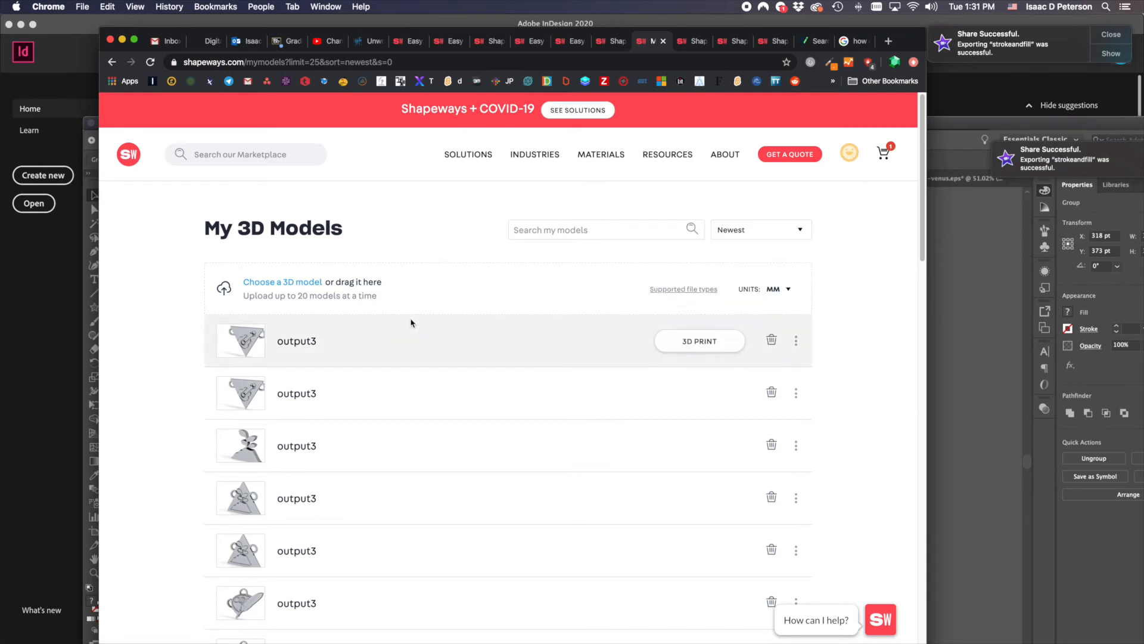
left_click(796, 344)
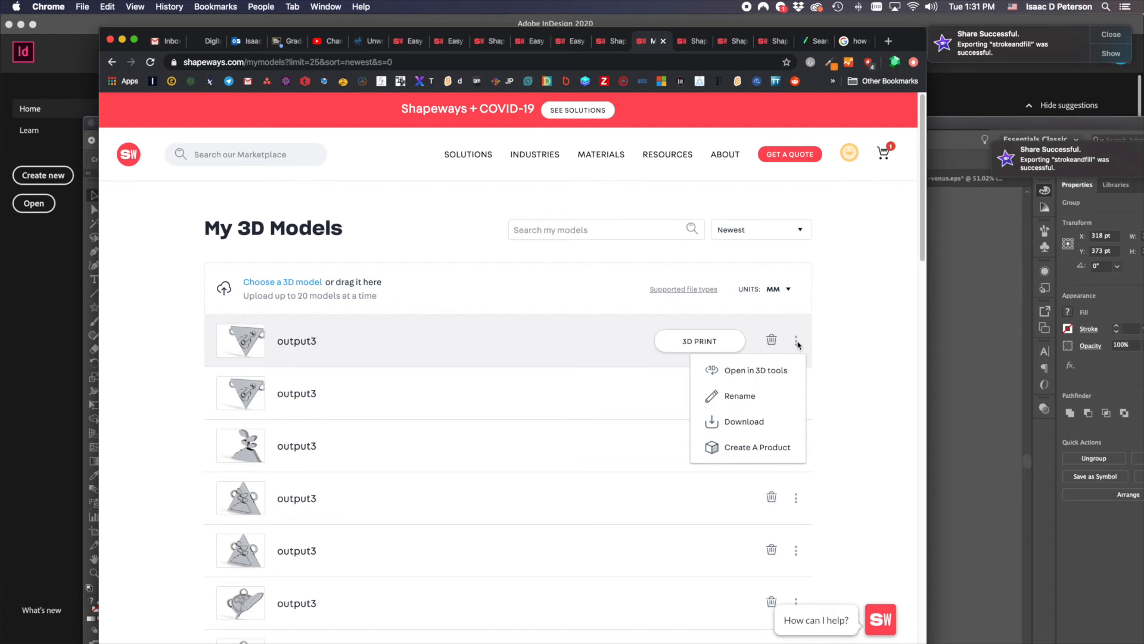
left_click(767, 447)
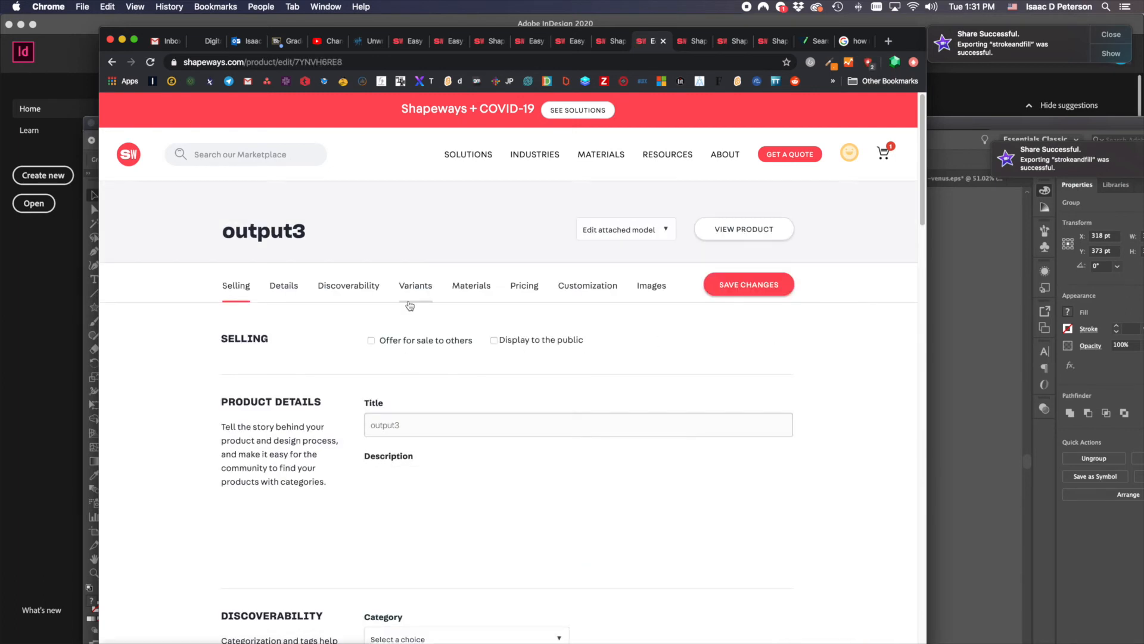
Step: Title the product "earth power necklace" and describe it as "show your love for the earth!"
scroll(410, 305, "down", 3)
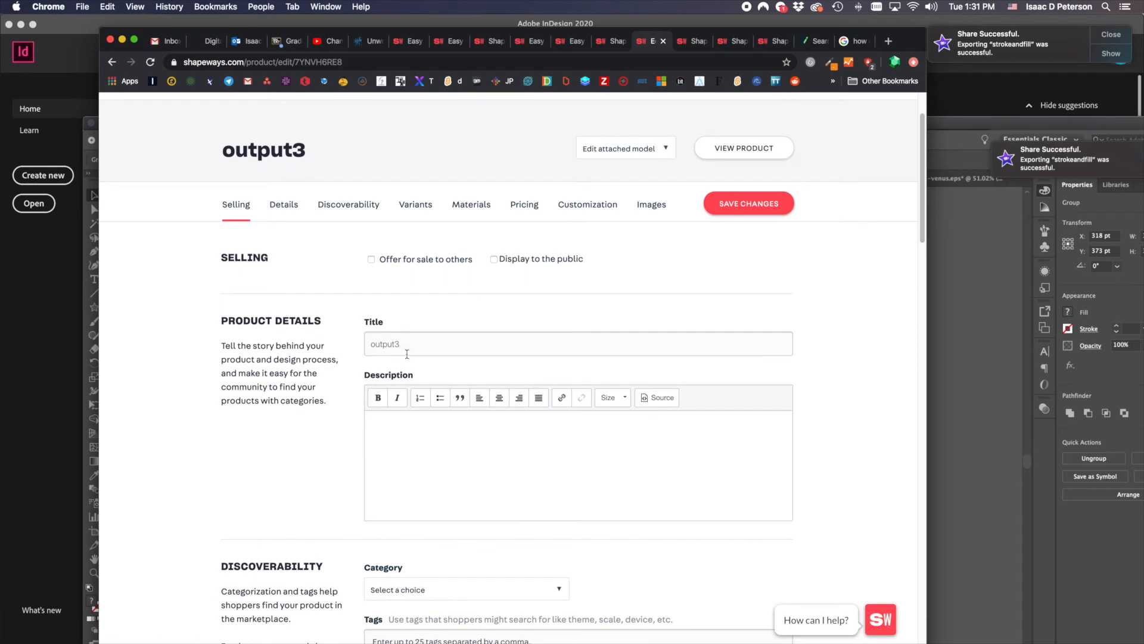
double_click(414, 346)
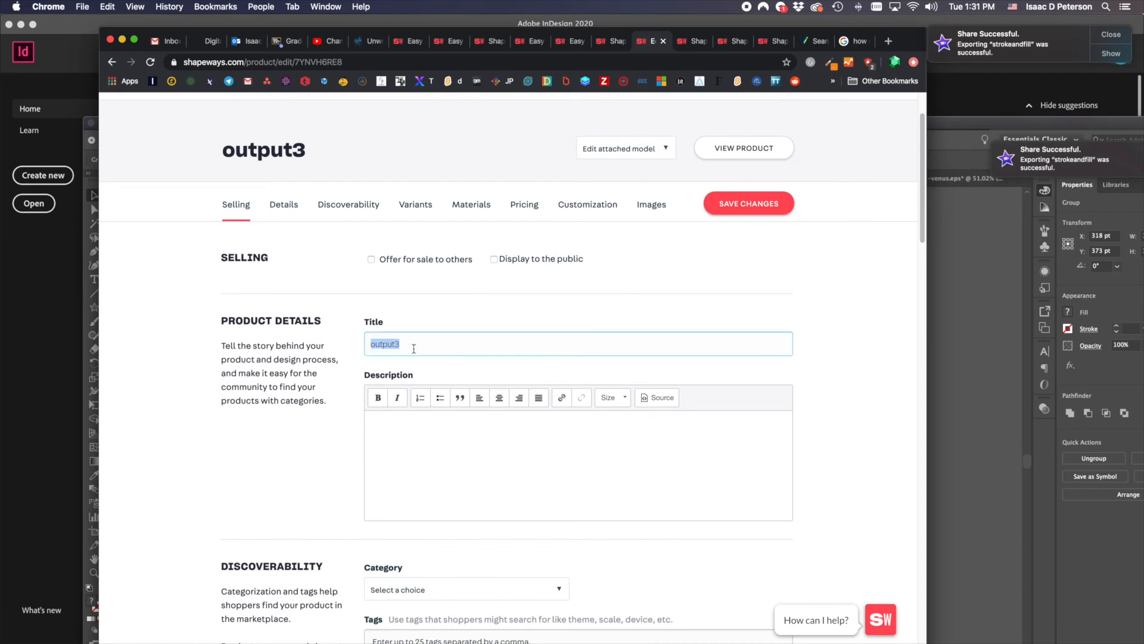
type("name necka")
type("lace")
key("BackSpace")
key("BackSpace")
key("BackSpace")
key("BackSpace")
key("BackSpace")
key("BackSpace")
key("BackSpace")
key("BackSpace")
key("BackSpace")
key("BackSpace")
key("BackSpace")
key("BackSpace")
type("earth power necklace an")
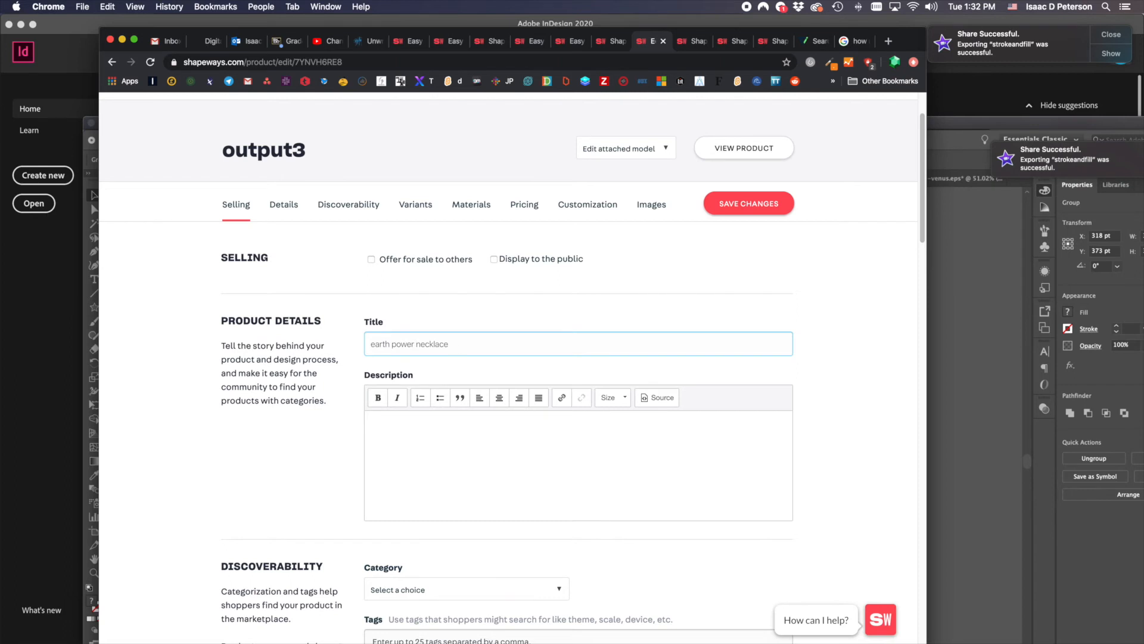
left_click(436, 450)
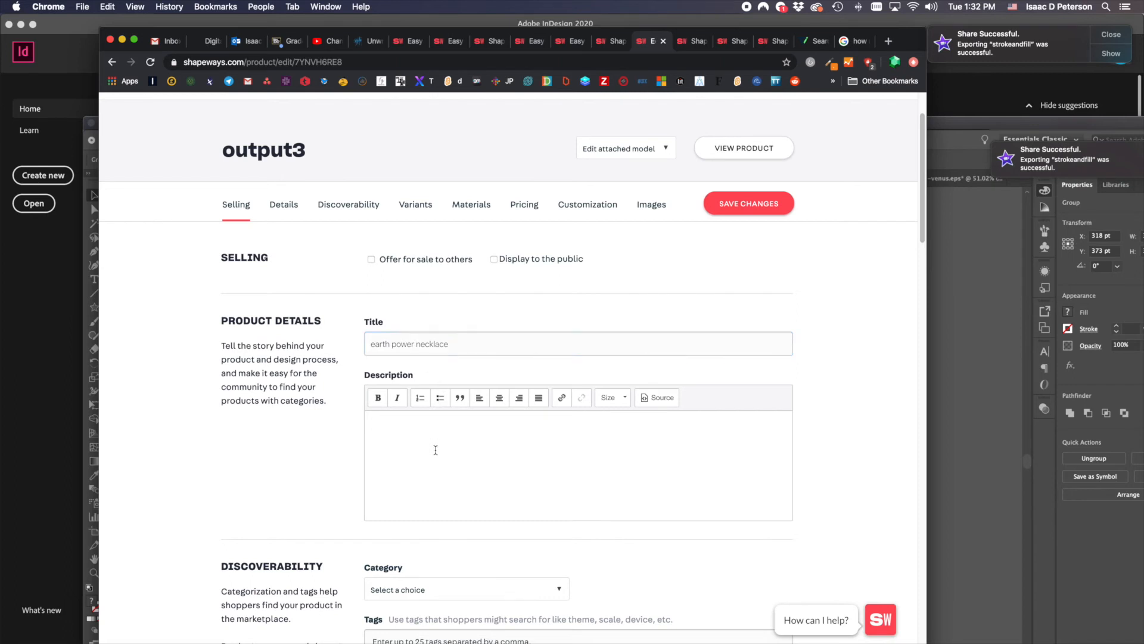
type("show your love for the earth!")
Step: Set the product's discoverability category to Pendants and Necklaces under Jewelry
scroll(508, 369, "down", 10)
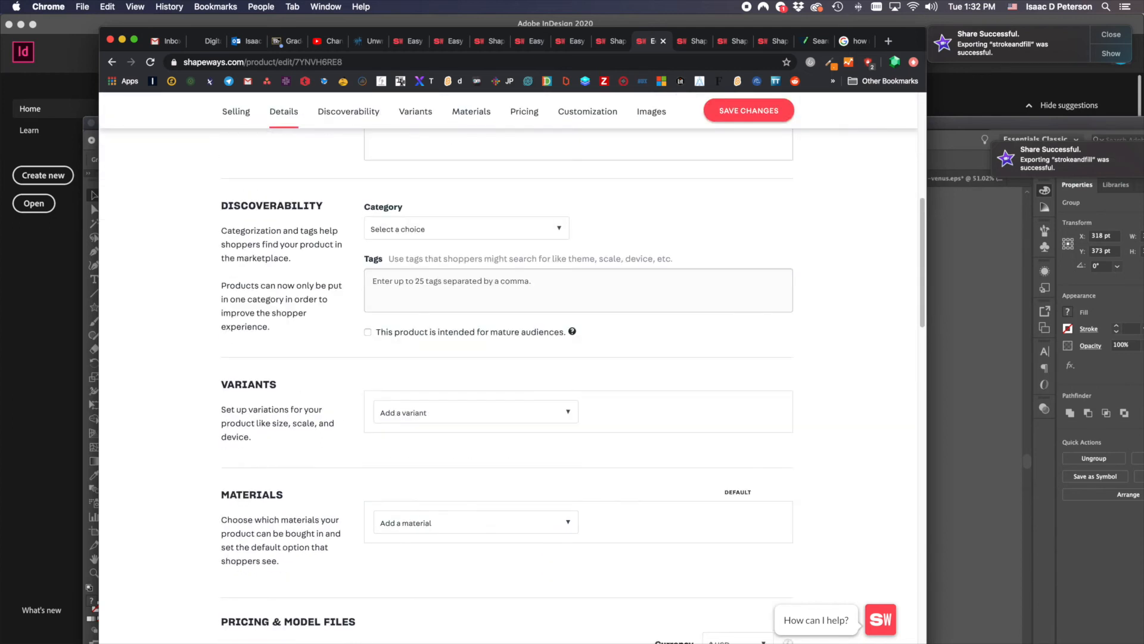
left_click(559, 230)
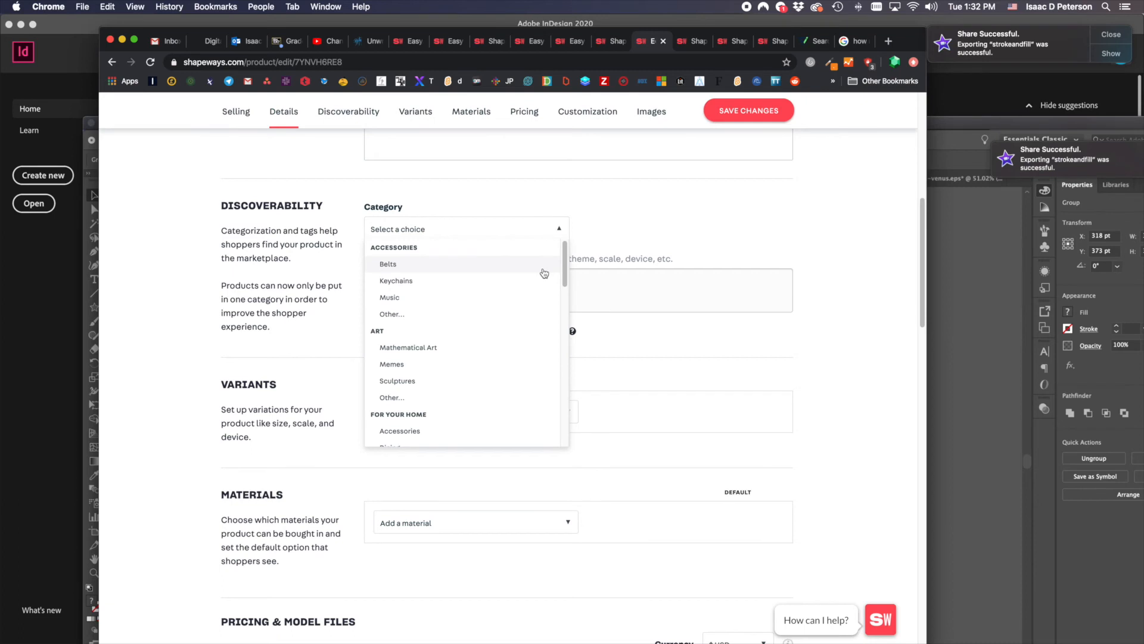
scroll(511, 334, "down", 3)
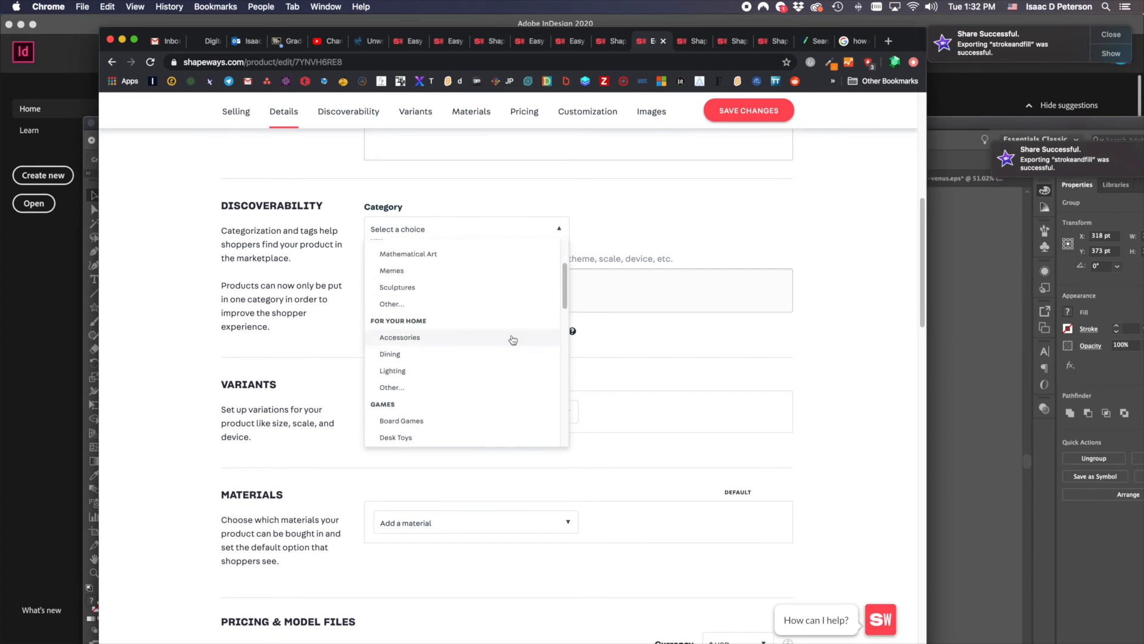
scroll(513, 339, "down", 5)
scroll(512, 340, "down", 3)
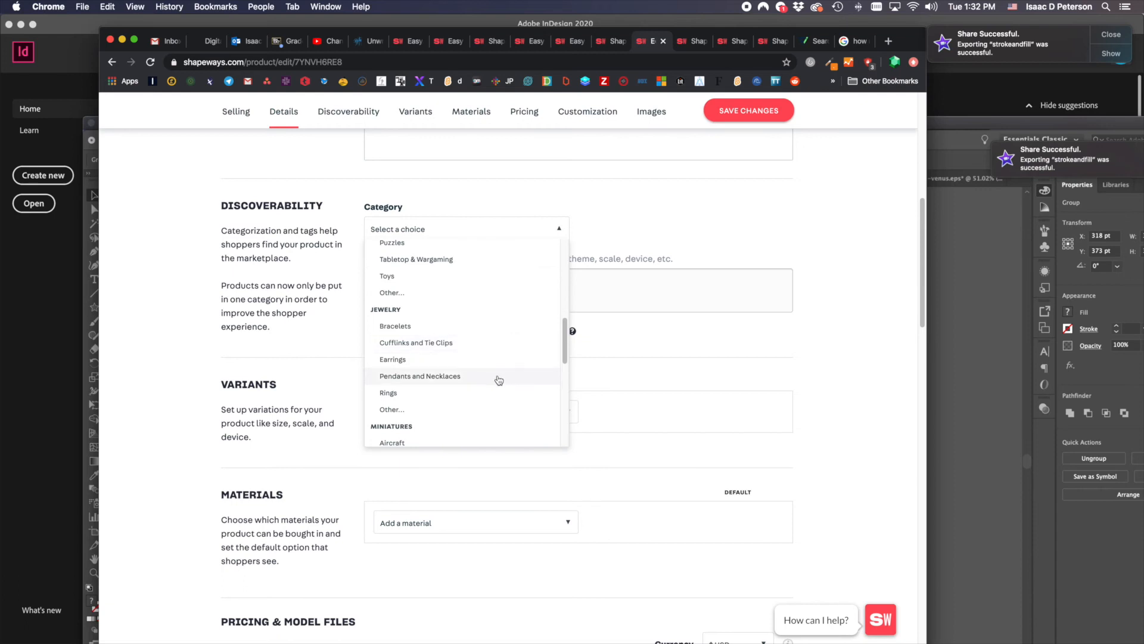
left_click(498, 377)
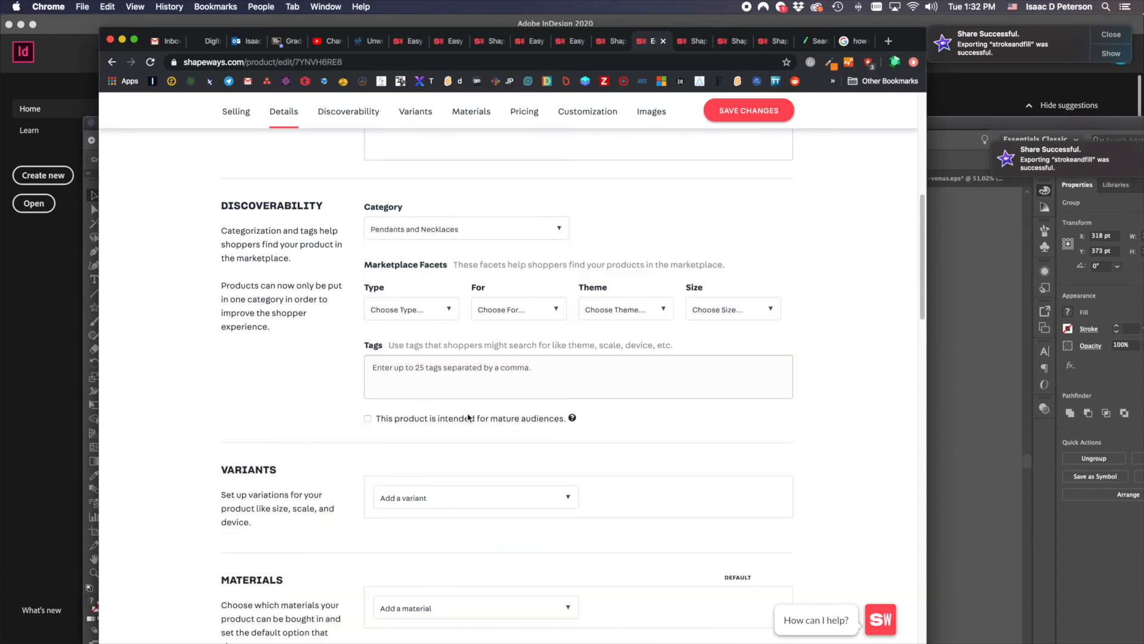
Step: Check which variant types can be added to the product, without choosing one
scroll(465, 450, "down", 1)
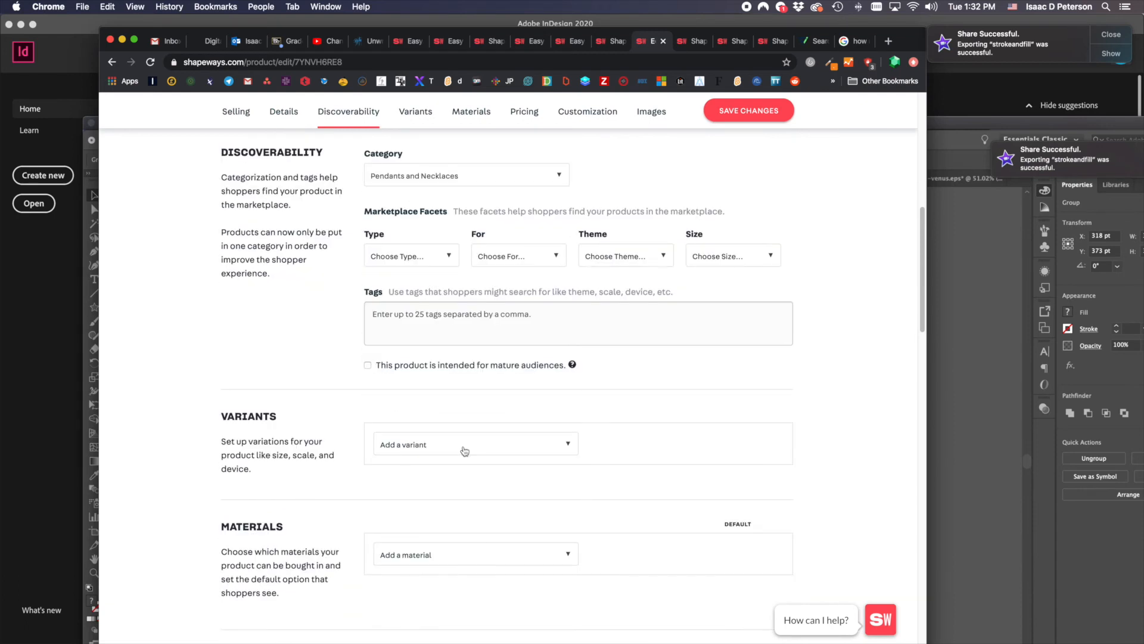
left_click(466, 450)
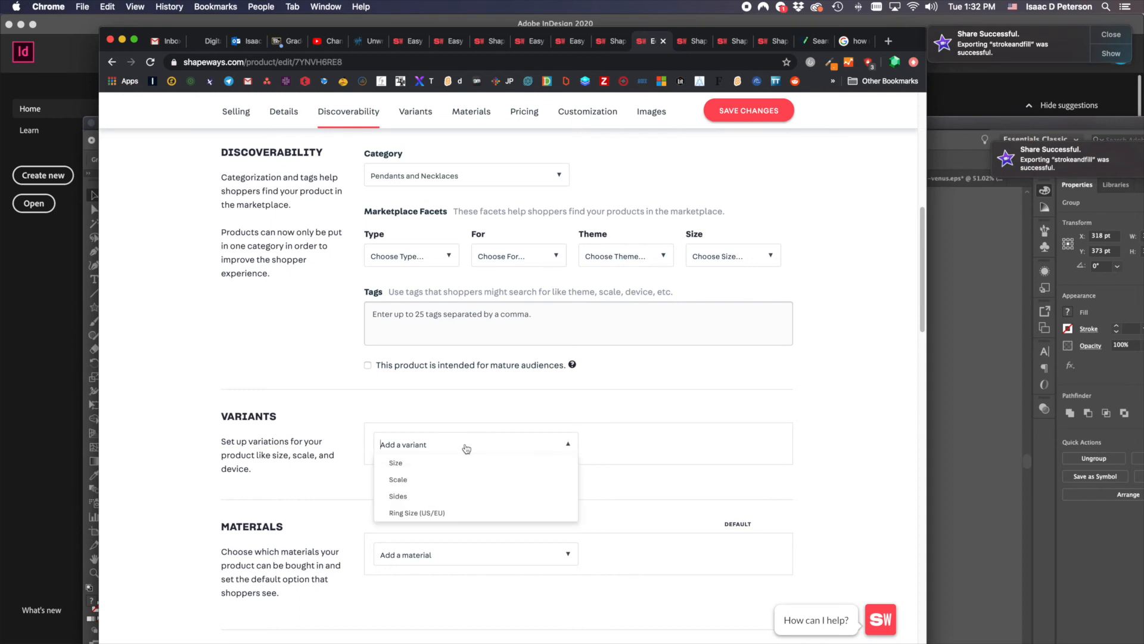
left_click(558, 412)
Step: Add Polished Bronze as the first material the product can be bought in
scroll(559, 412, "down", 2)
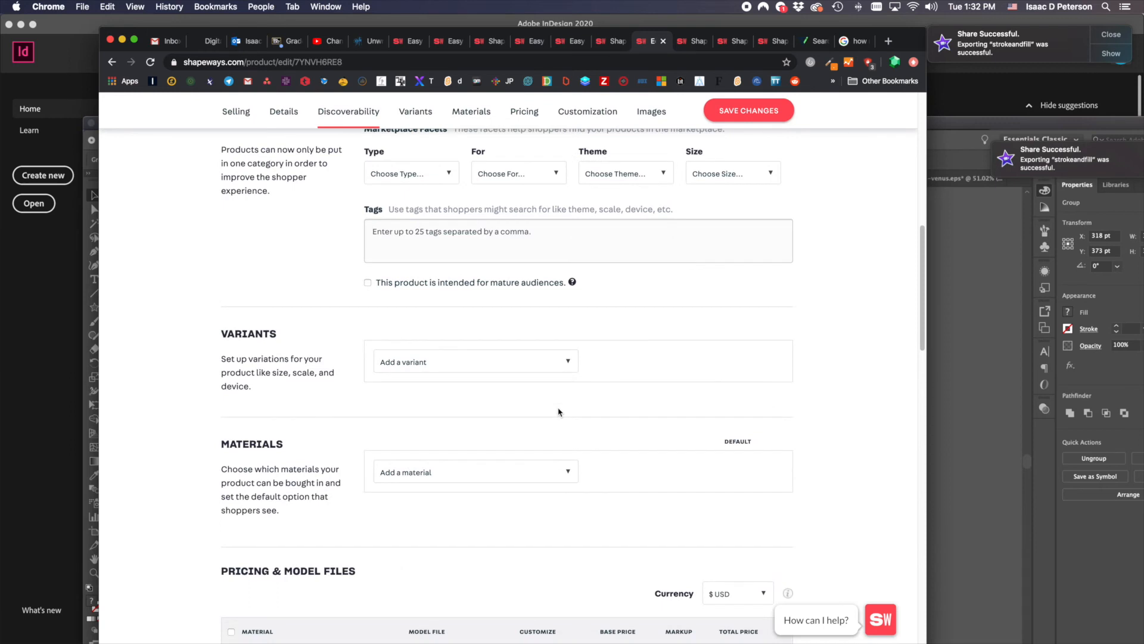
left_click(542, 473)
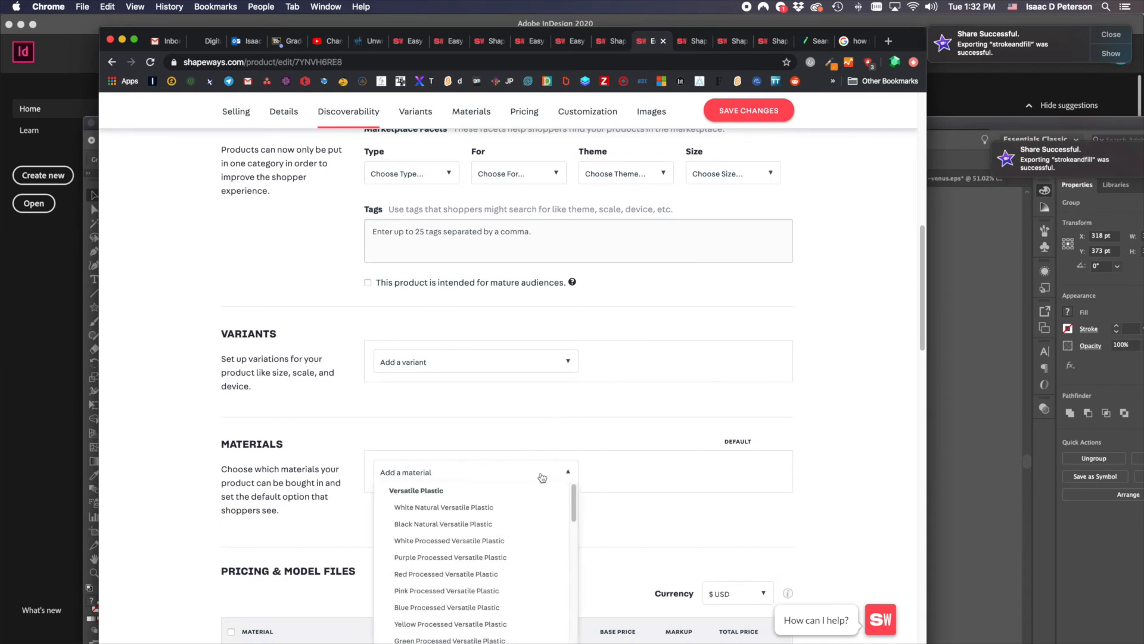
scroll(542, 477, "down", 6)
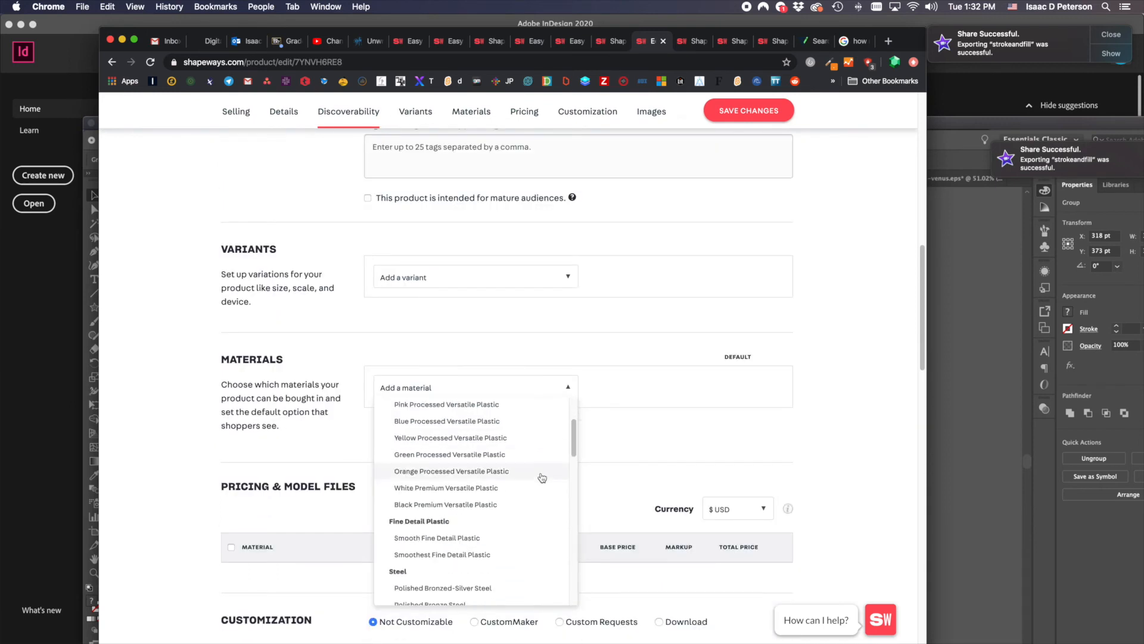
scroll(542, 477, "down", 4)
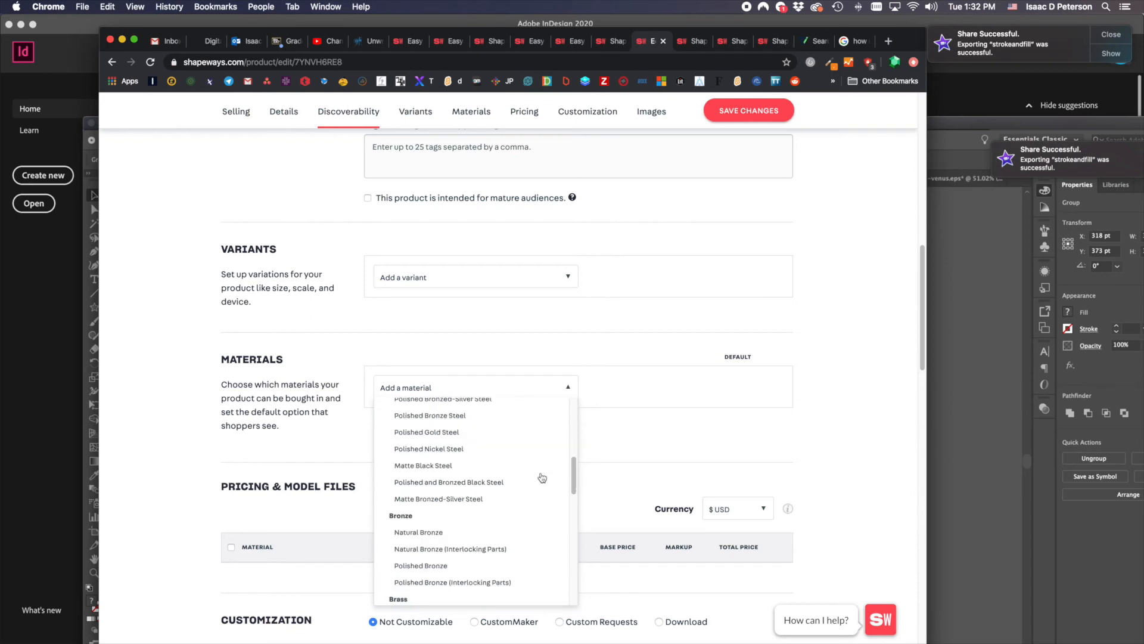
left_click(504, 546)
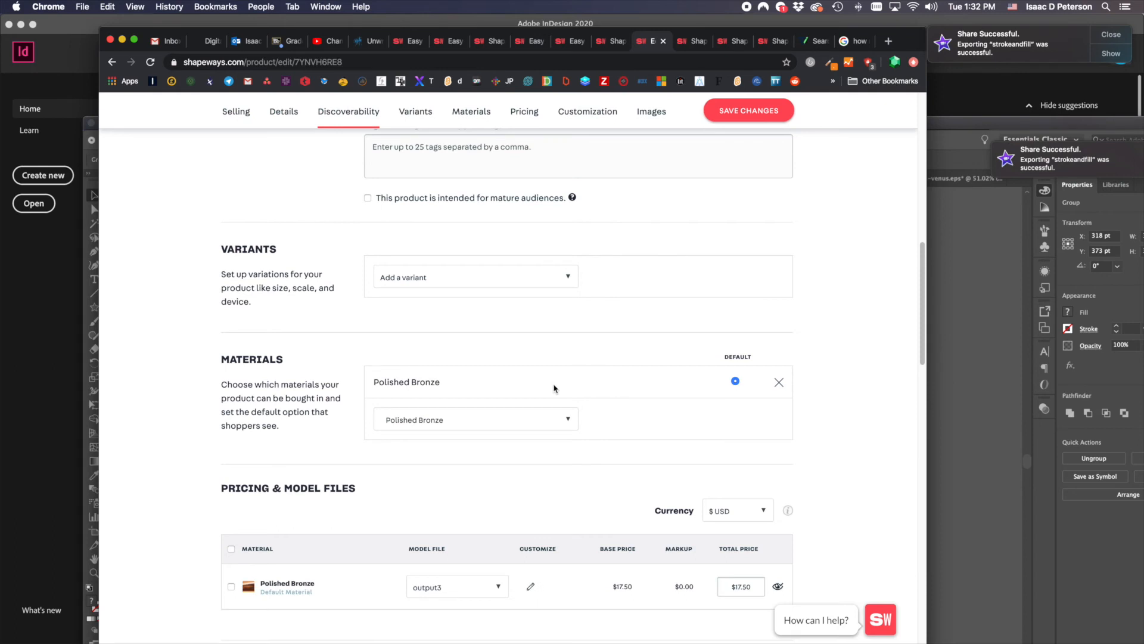
Step: Add 18K Yellow Gold as a second material for the product
left_click(567, 419)
scroll(510, 488, "down", 3)
scroll(511, 489, "down", 5)
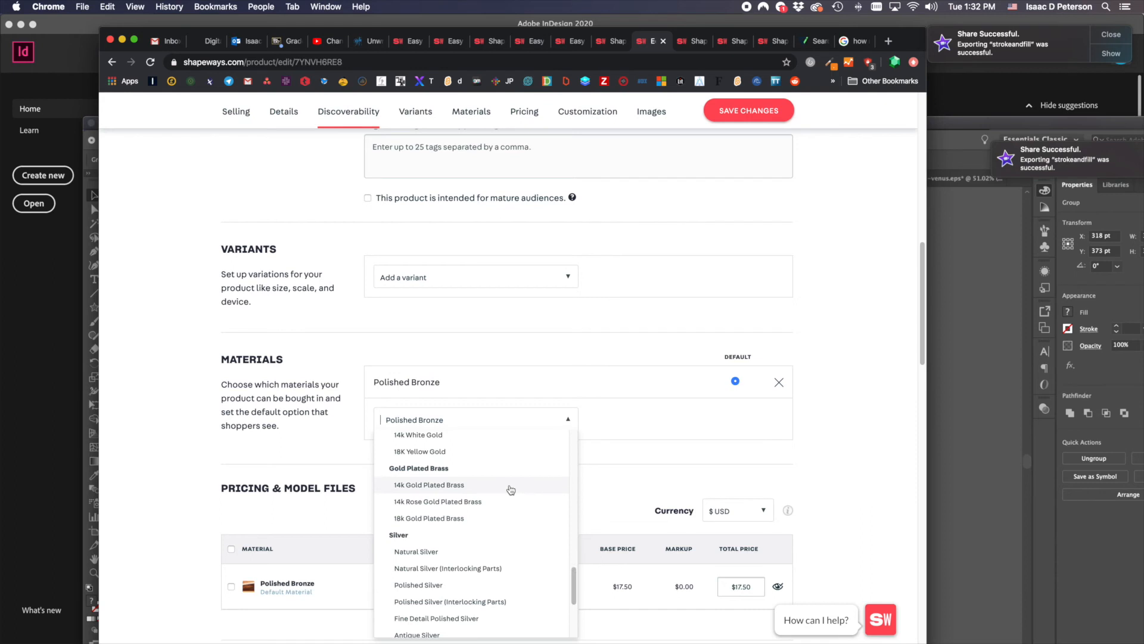
left_click(507, 453)
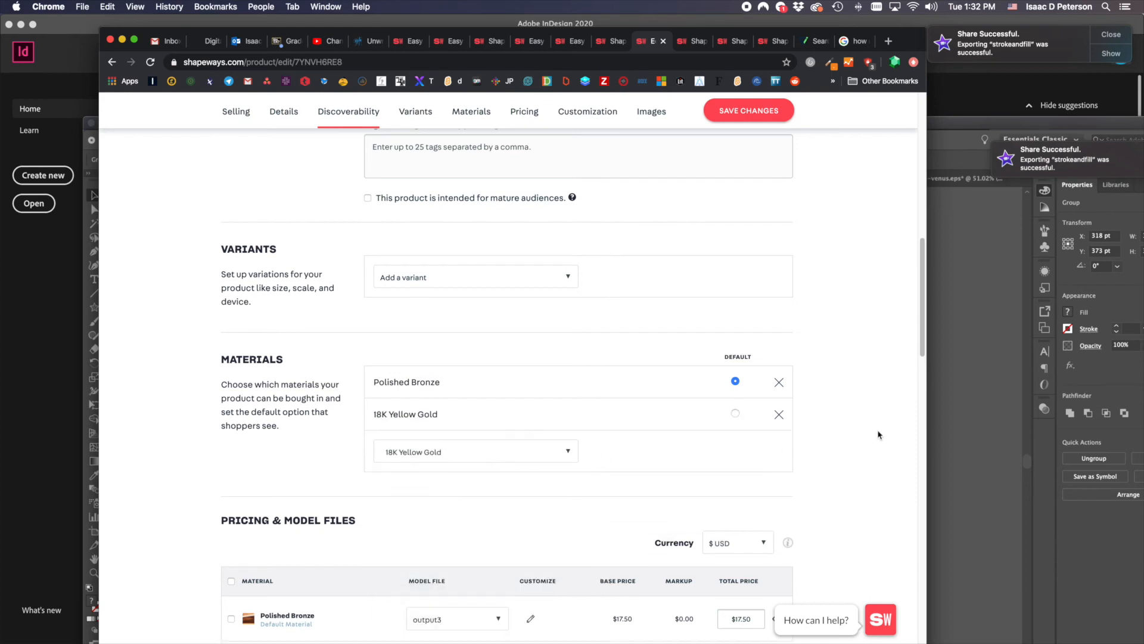
Step: Add Polished Silver as a third material for the product
scroll(752, 450, "down", 3)
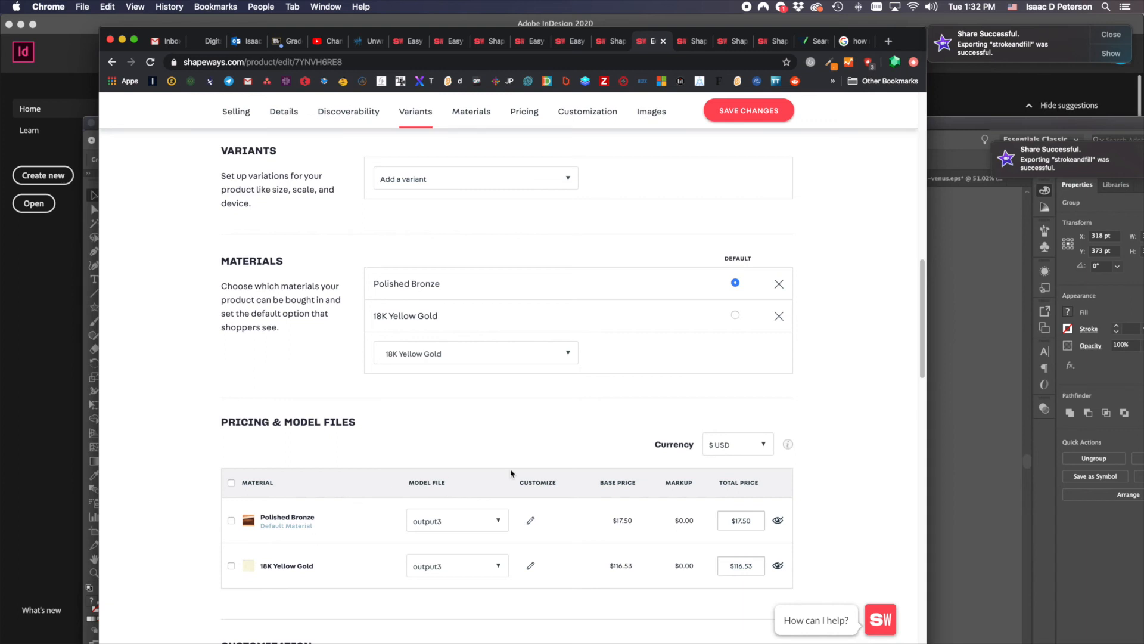
left_click(548, 356)
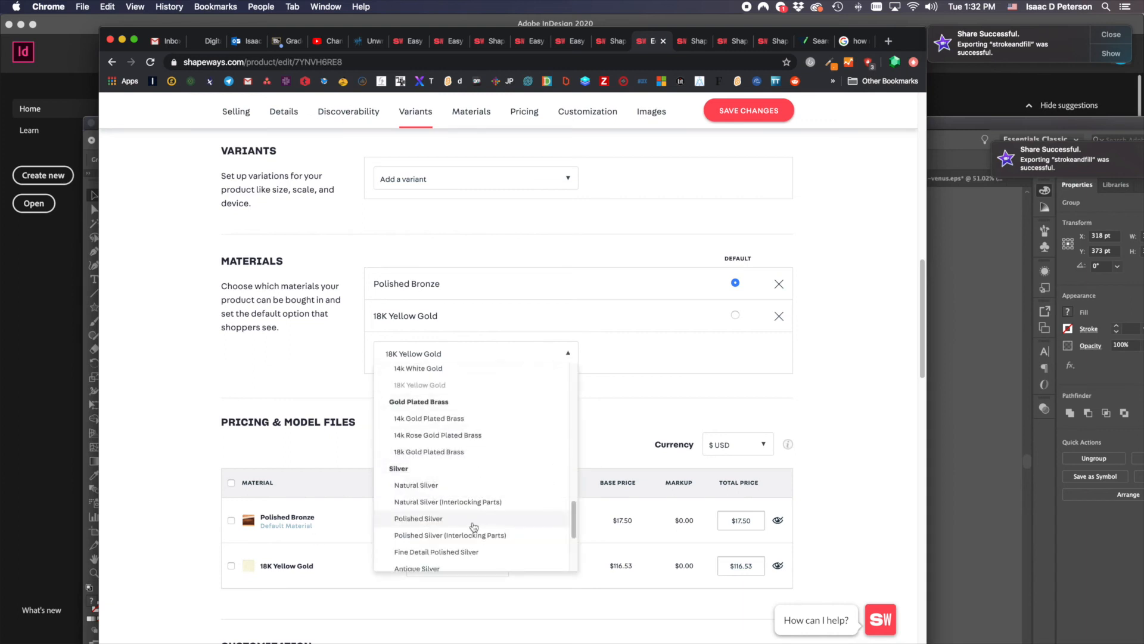
scroll(484, 524, "down", 3)
scroll(468, 410, "up", 1)
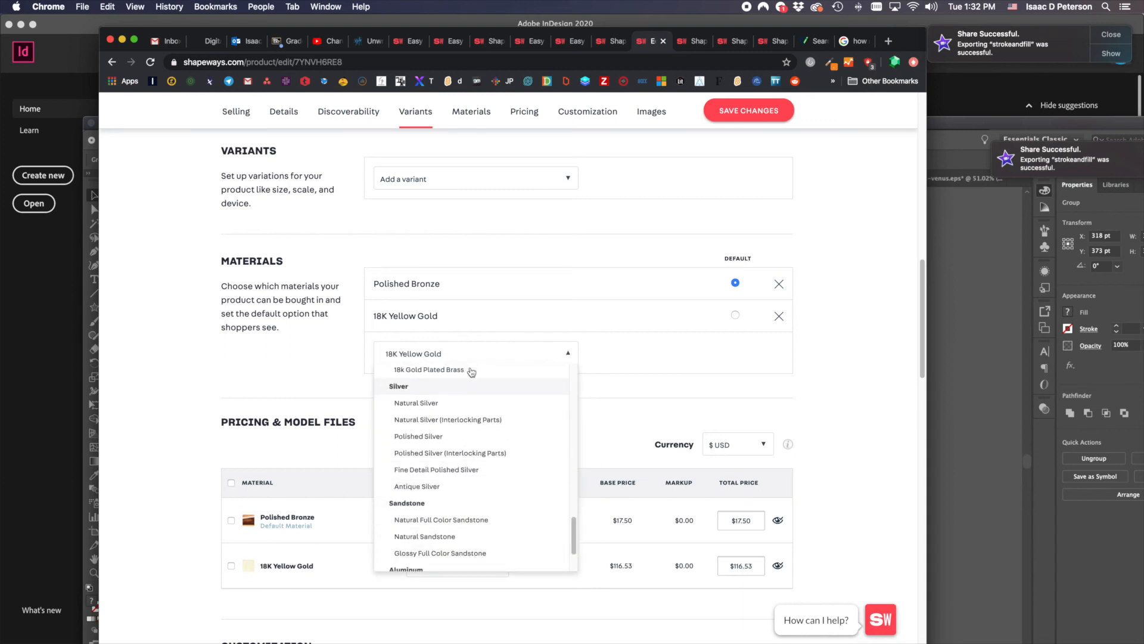
left_click(455, 436)
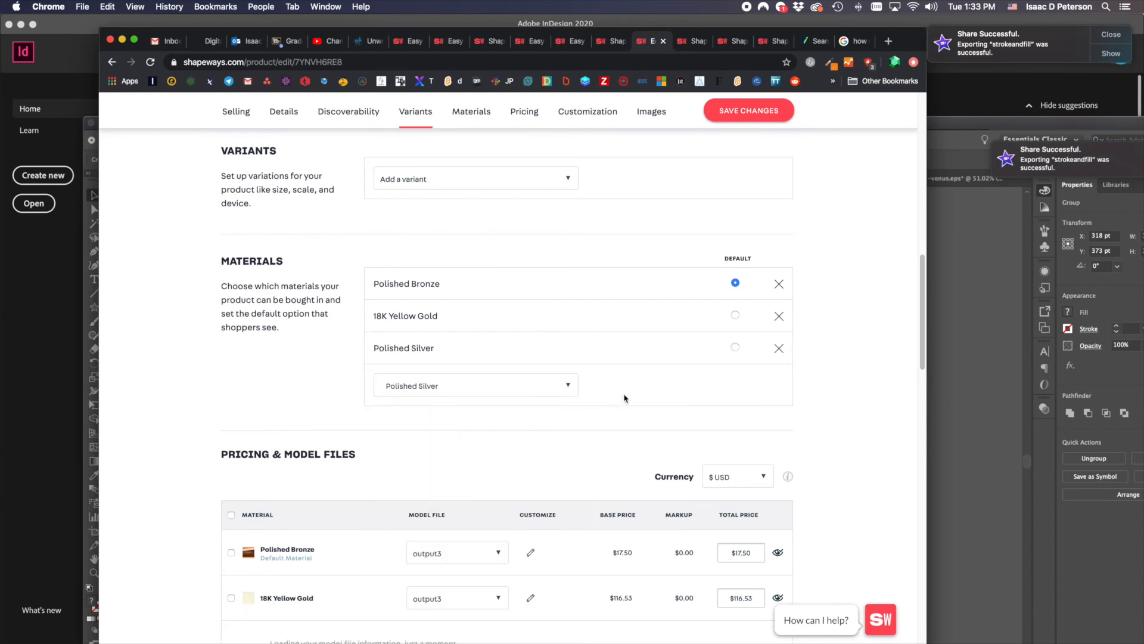
Step: Look over the product's customization options, image settings and material render pose
scroll(624, 398, "down", 10)
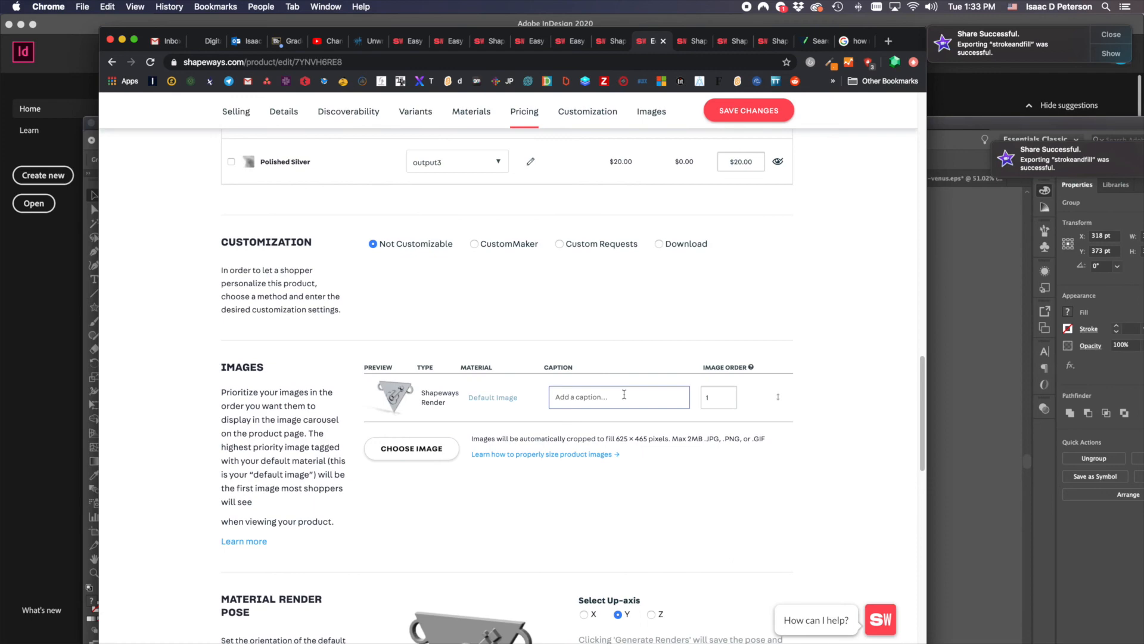
scroll(624, 394, "down", 2)
scroll(624, 399, "down", 1)
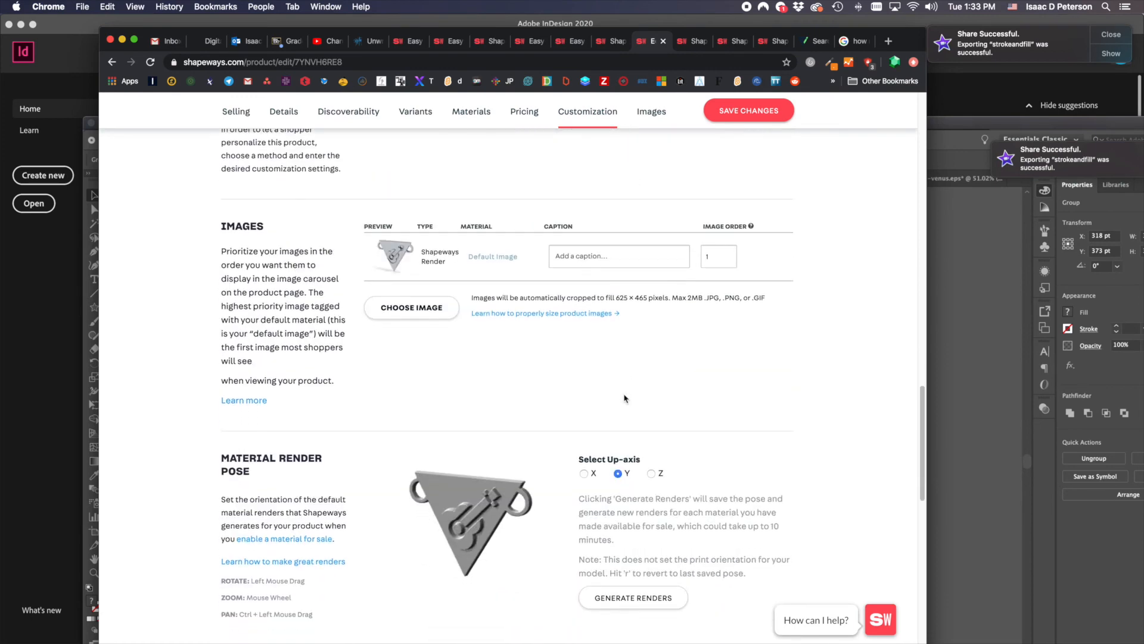
scroll(520, 474, "up", 3)
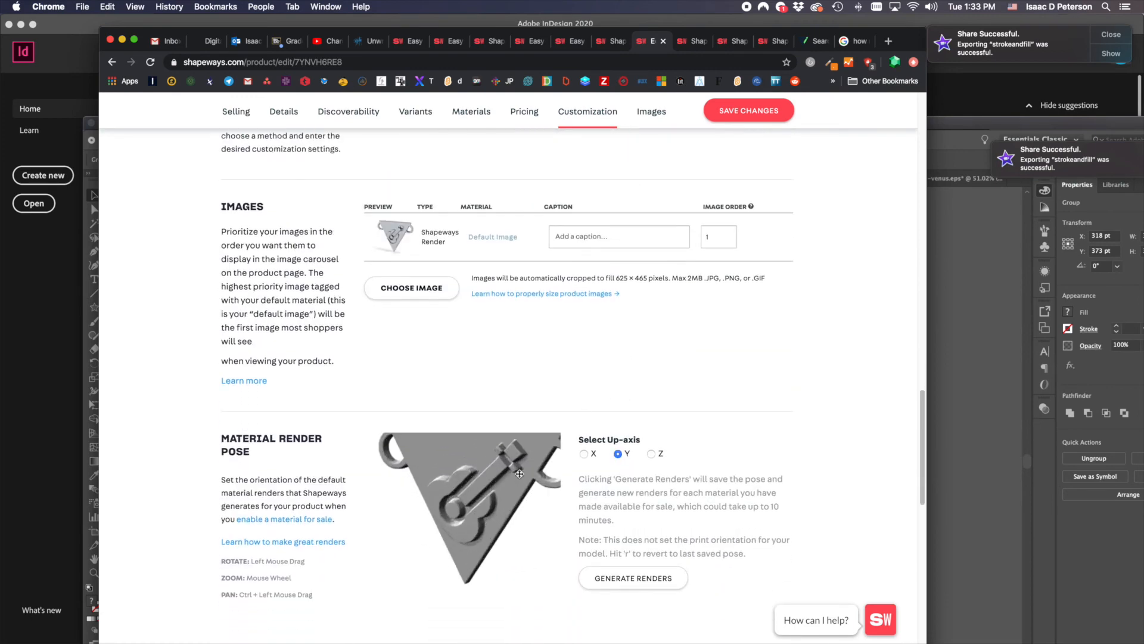
scroll(516, 468, "down", 2)
scroll(525, 358, "down", 10)
Step: Retitle the product "music power necklace" and replace its description with "you are awesome"
scroll(526, 358, "up", 20)
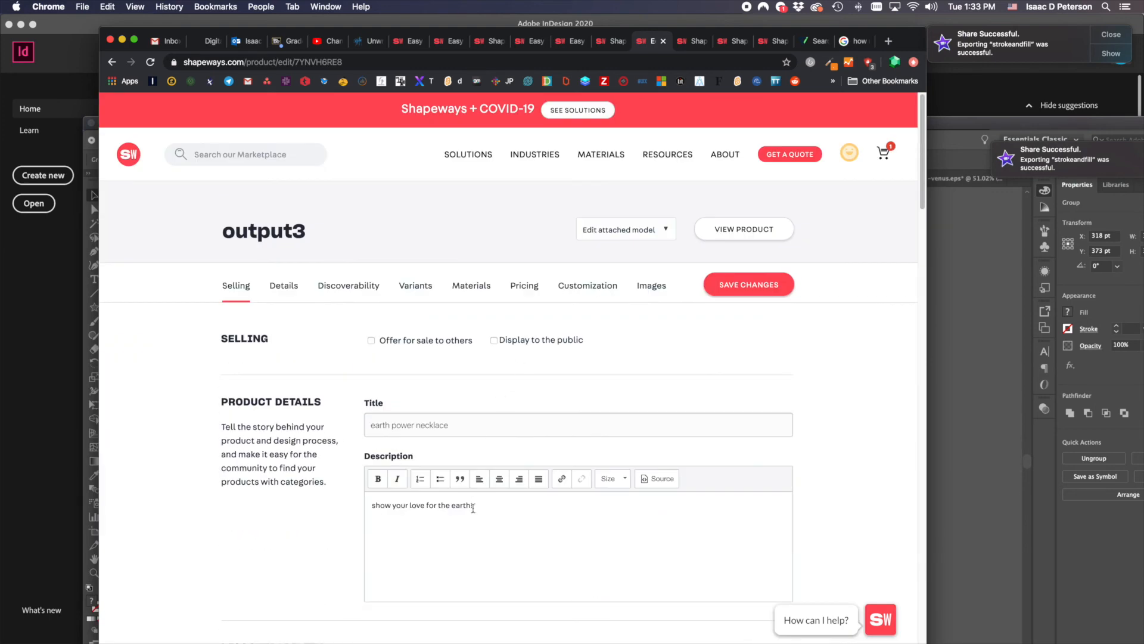
triple_click(463, 425)
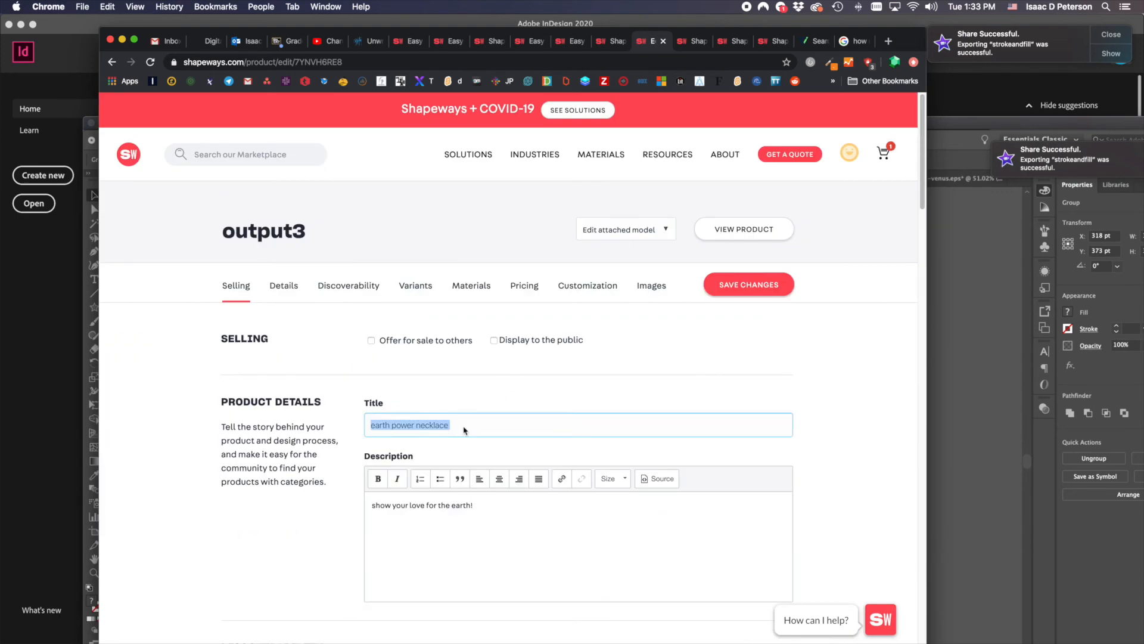
type("music power necklace")
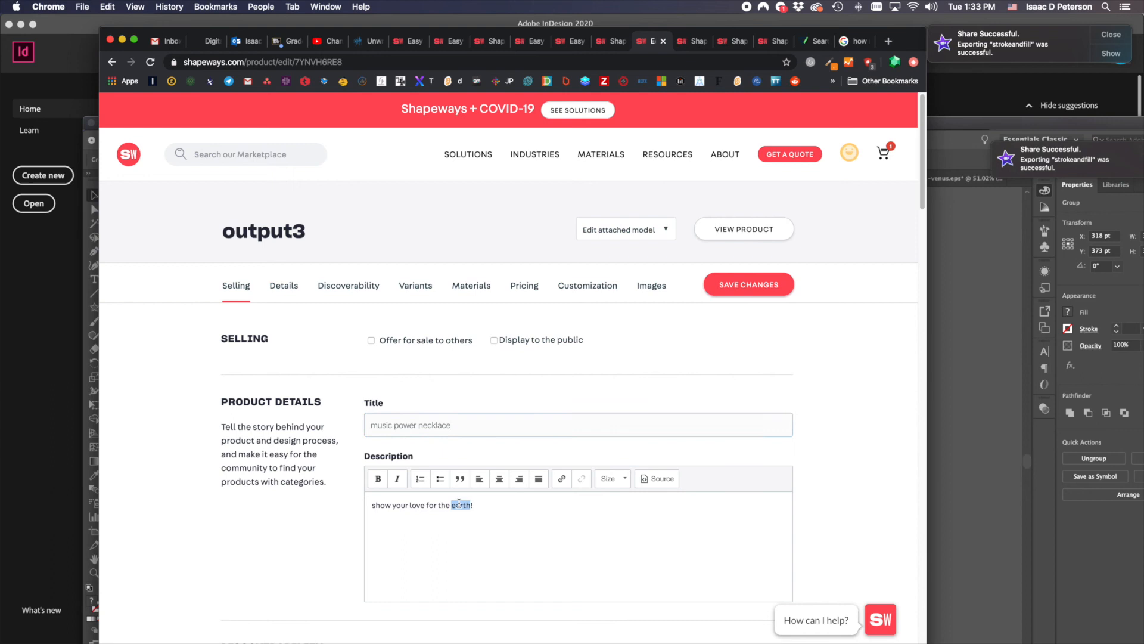
triple_click(459, 504)
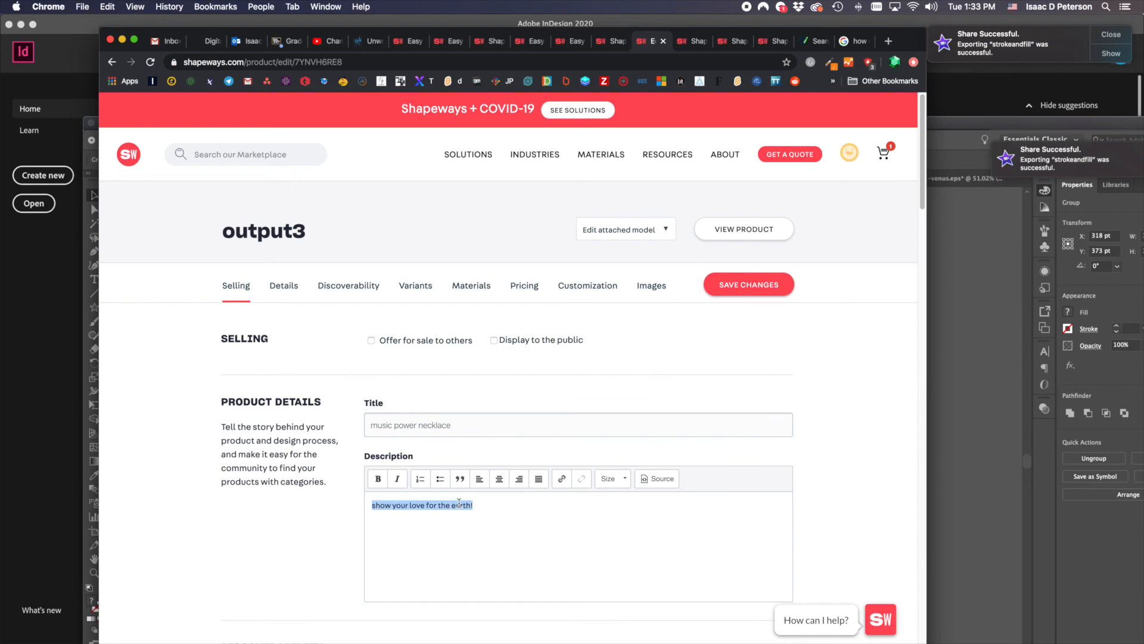
type("you are awesome")
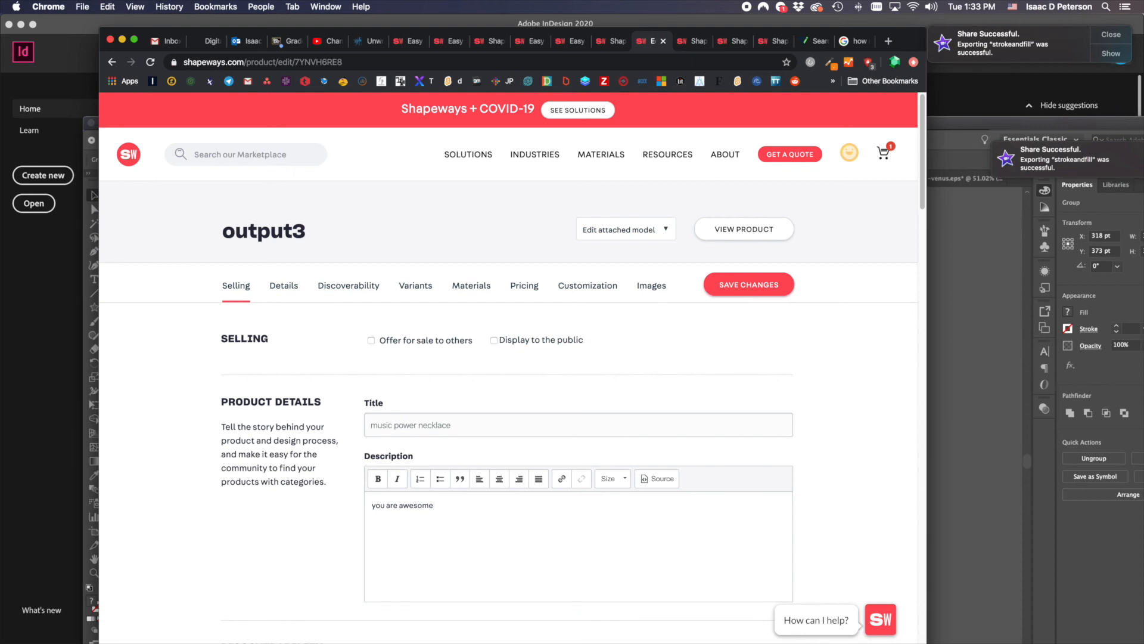
Step: Make the product displayed to the public and offered for sale to others
left_click(494, 340)
left_click(370, 339)
Step: Review the remaining product sections, from materials and pricing through images and video to the embed code and First To Try information
scroll(469, 361, "down", 5)
scroll(468, 361, "down", 9)
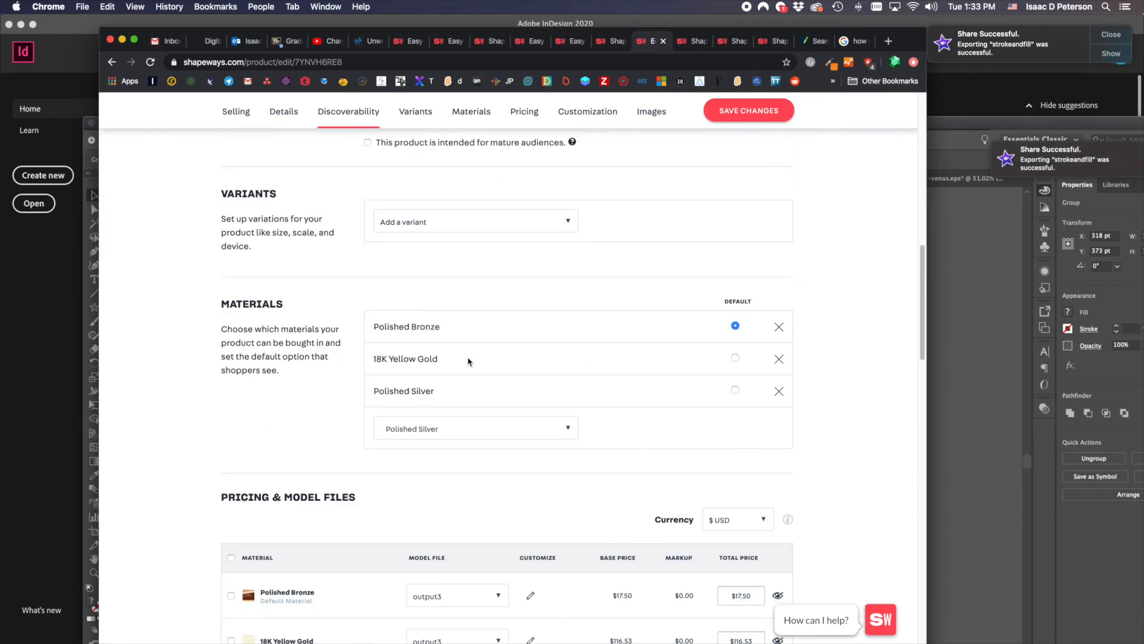
scroll(469, 362, "down", 12)
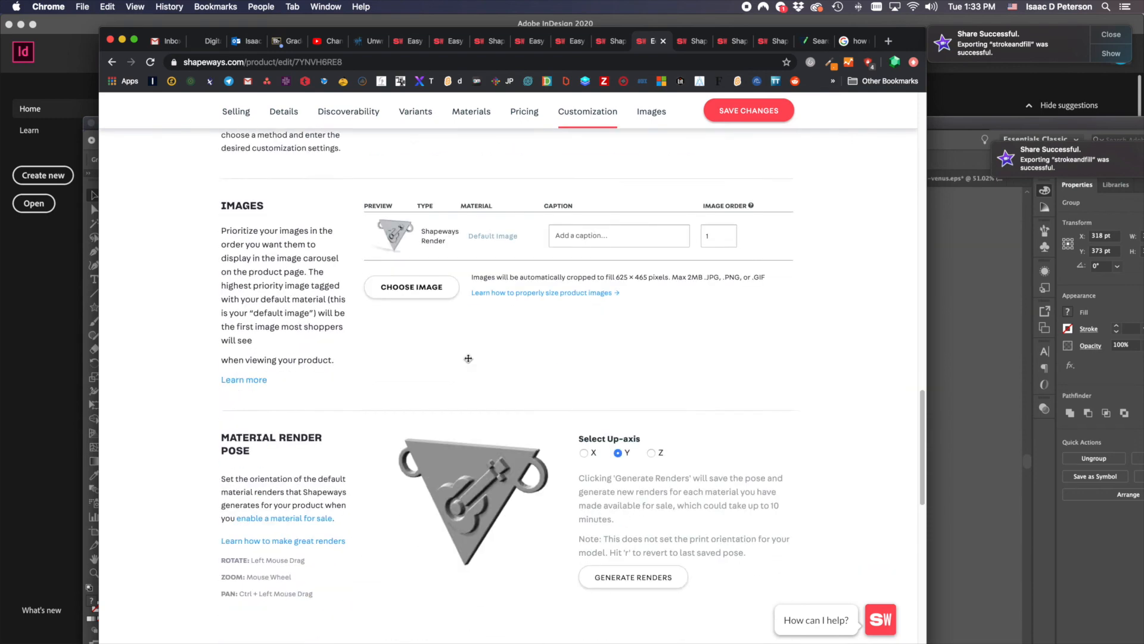
scroll(469, 358, "down", 6)
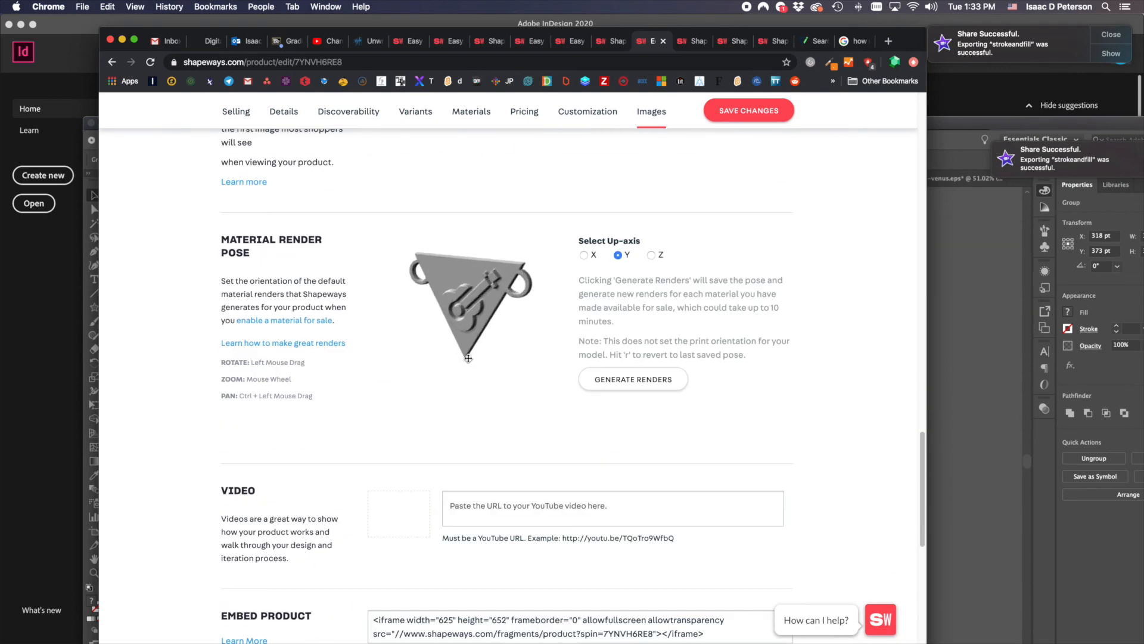
scroll(316, 497, "down", 2)
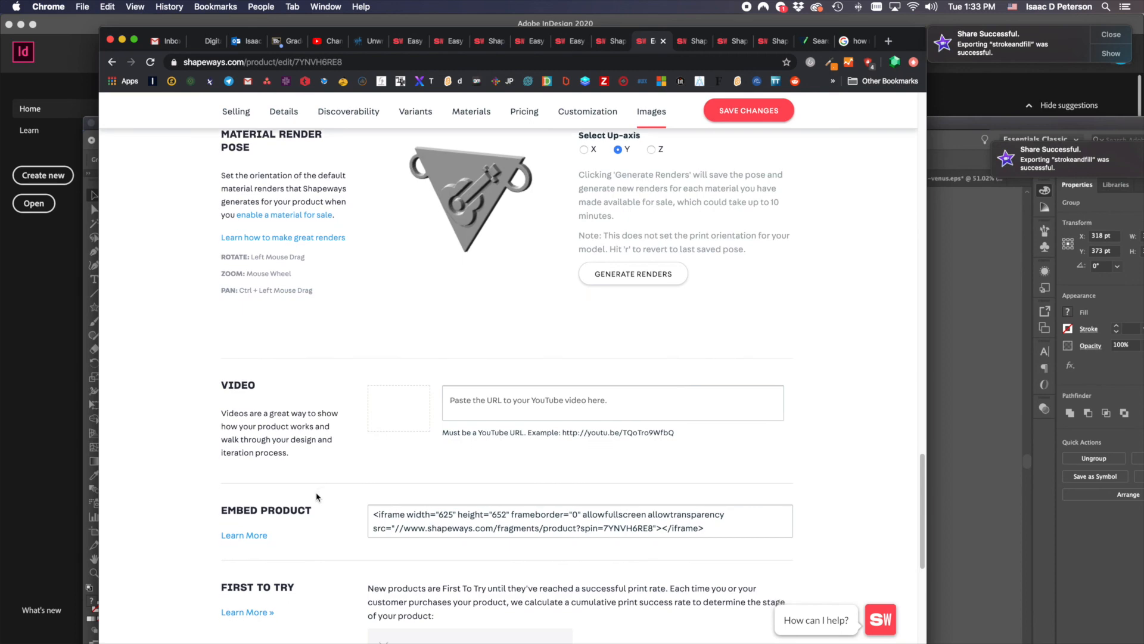
scroll(316, 497, "down", 1)
scroll(316, 497, "down", 1)
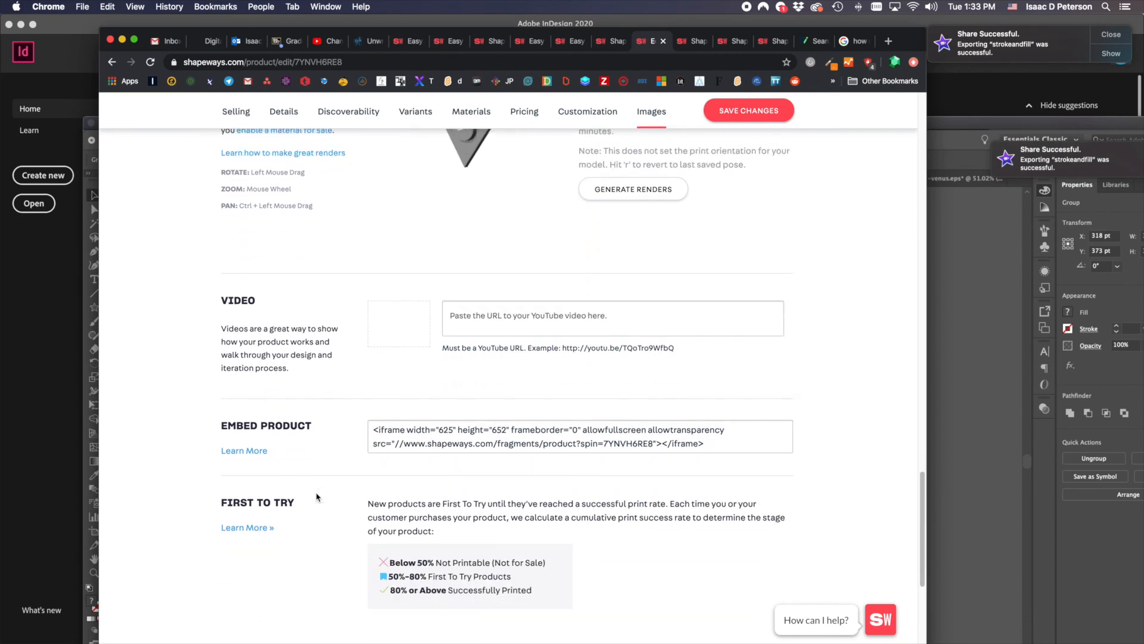
left_click(455, 432)
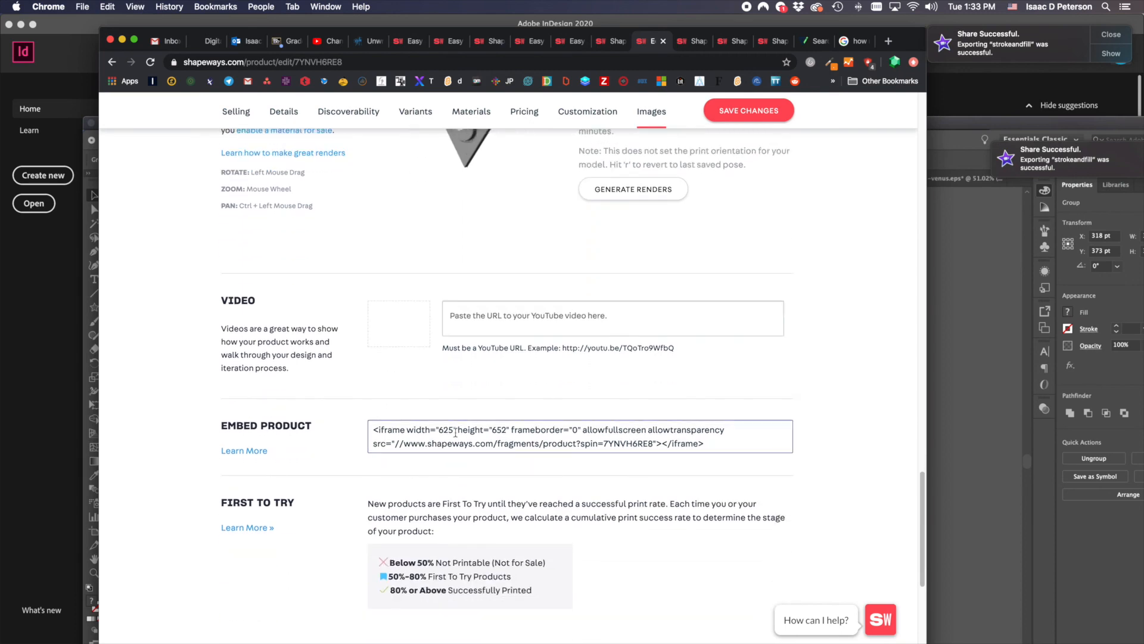
scroll(456, 435, "down", 4)
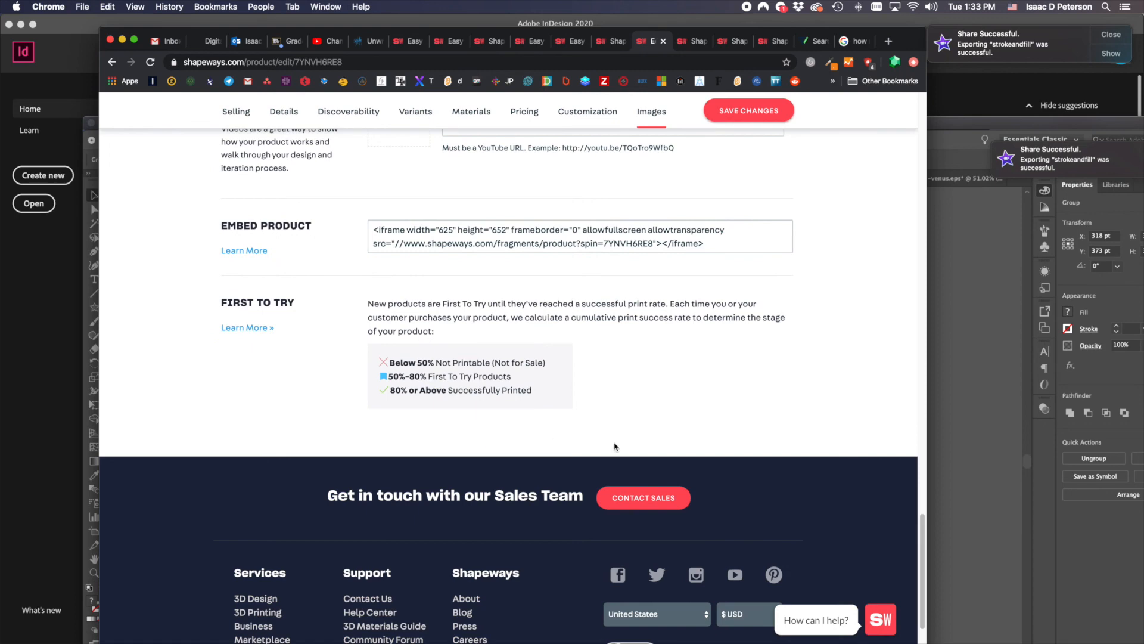
scroll(718, 439, "down", 2)
Step: Save the changes made to the product
scroll(718, 439, "up", 10)
left_click(761, 112)
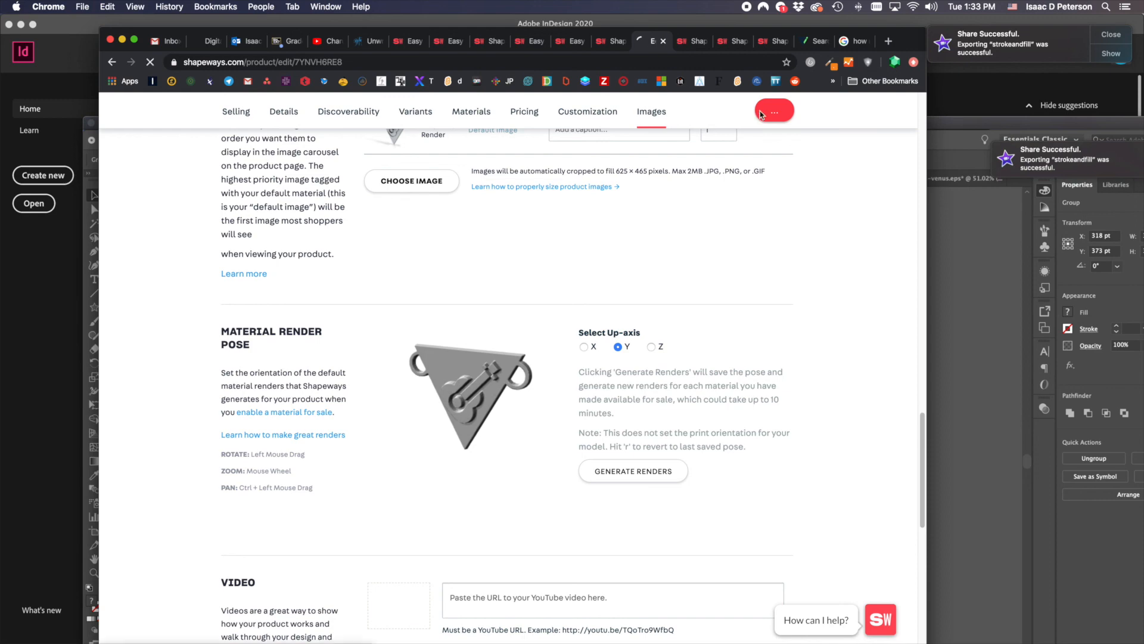
scroll(768, 240, "down", 5)
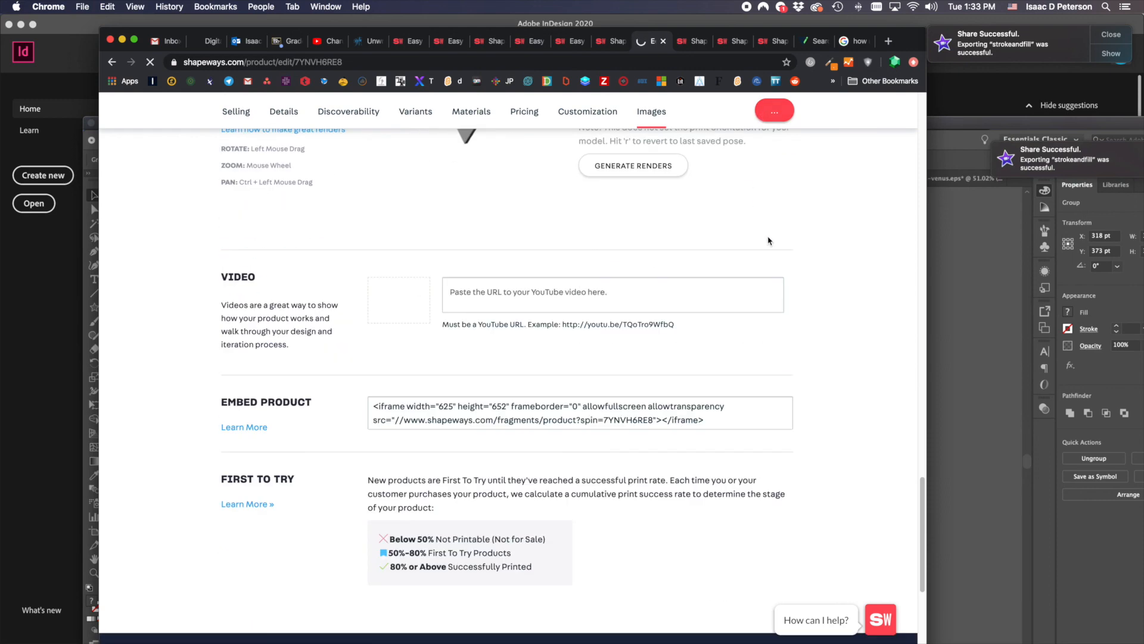
Step: View the saved music power necklace as shoppers see it, check its description and details, and select the page's web address
scroll(768, 241, "up", 15)
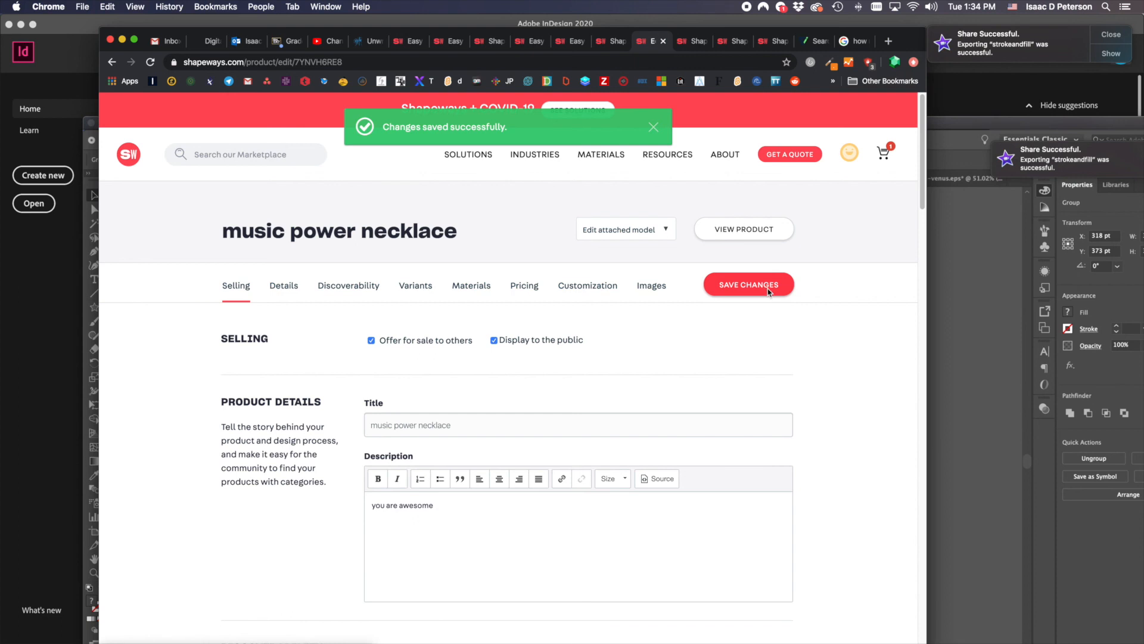
left_click(763, 240)
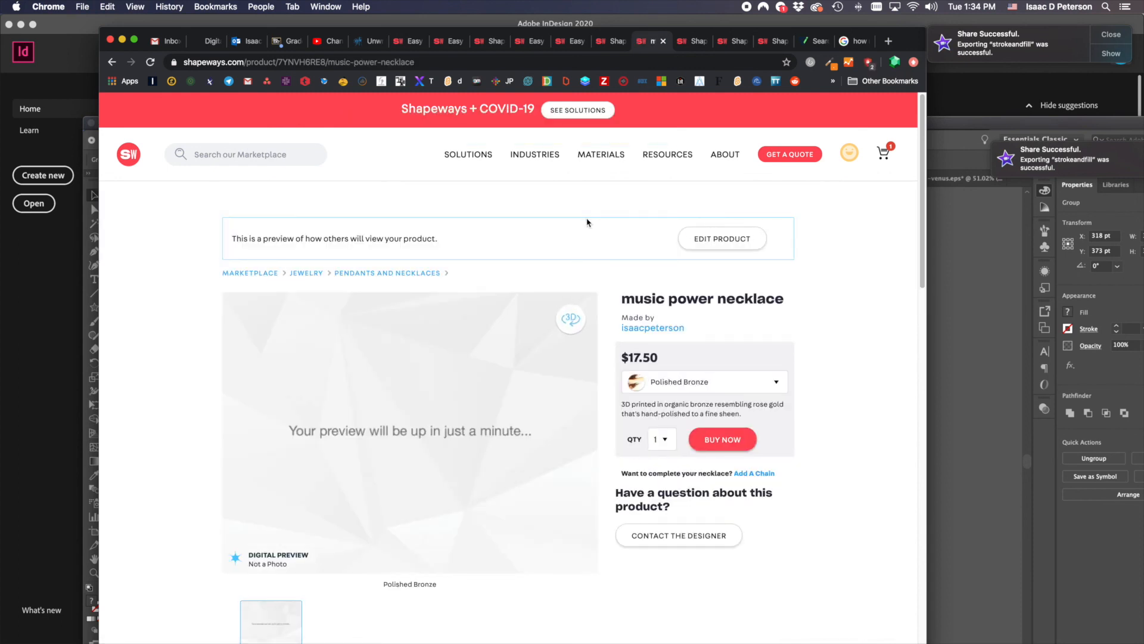
scroll(588, 223, "down", 1)
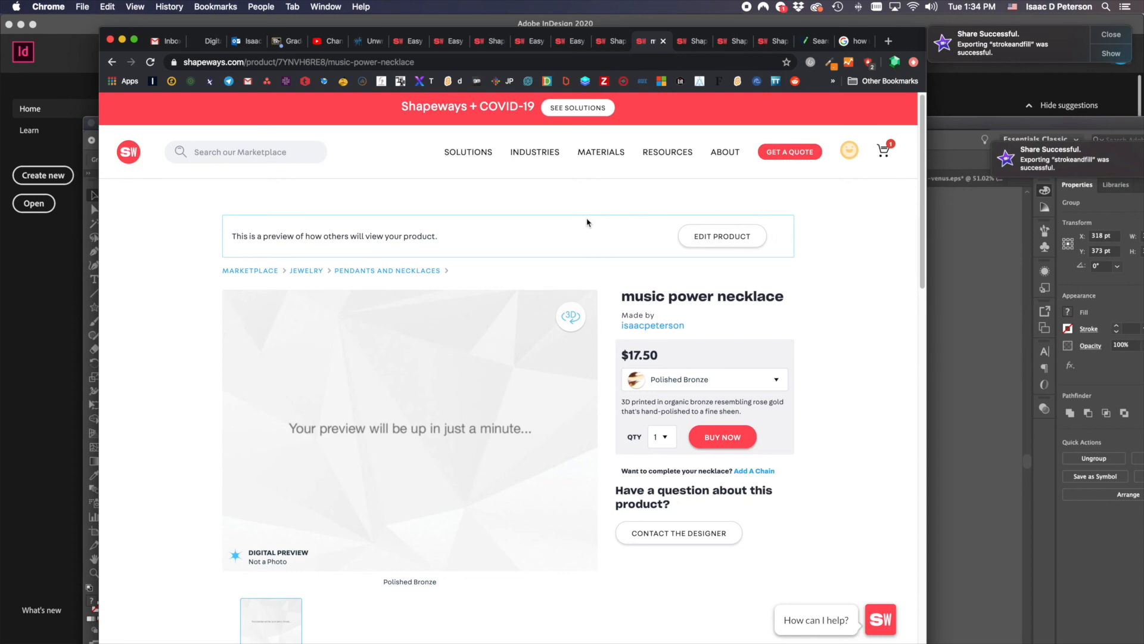
scroll(587, 223, "down", 3)
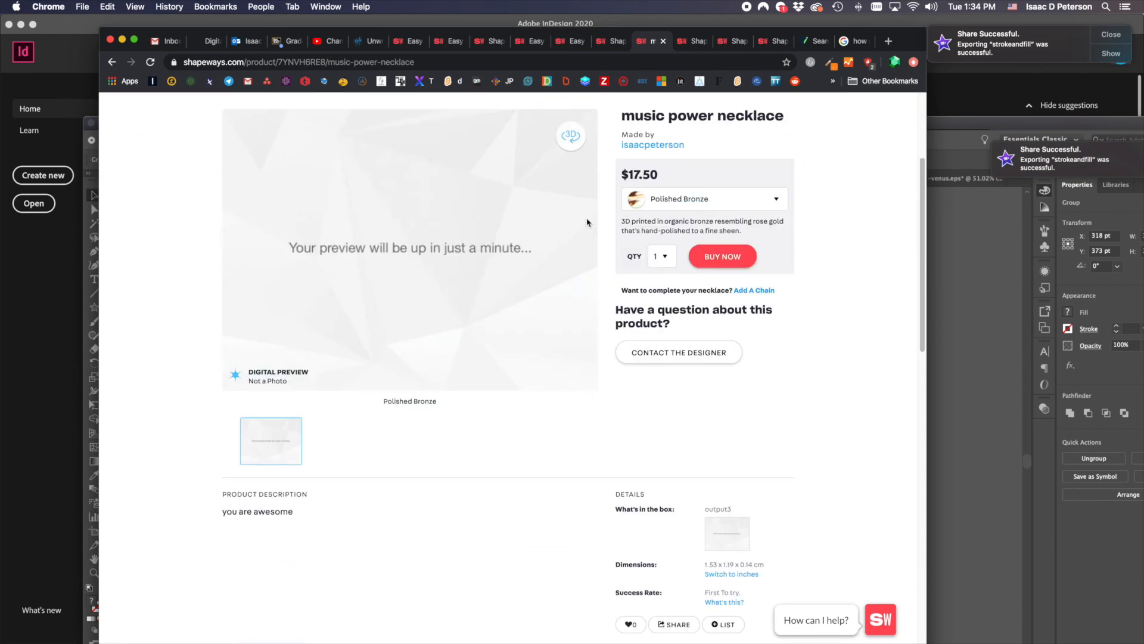
scroll(587, 223, "up", 3)
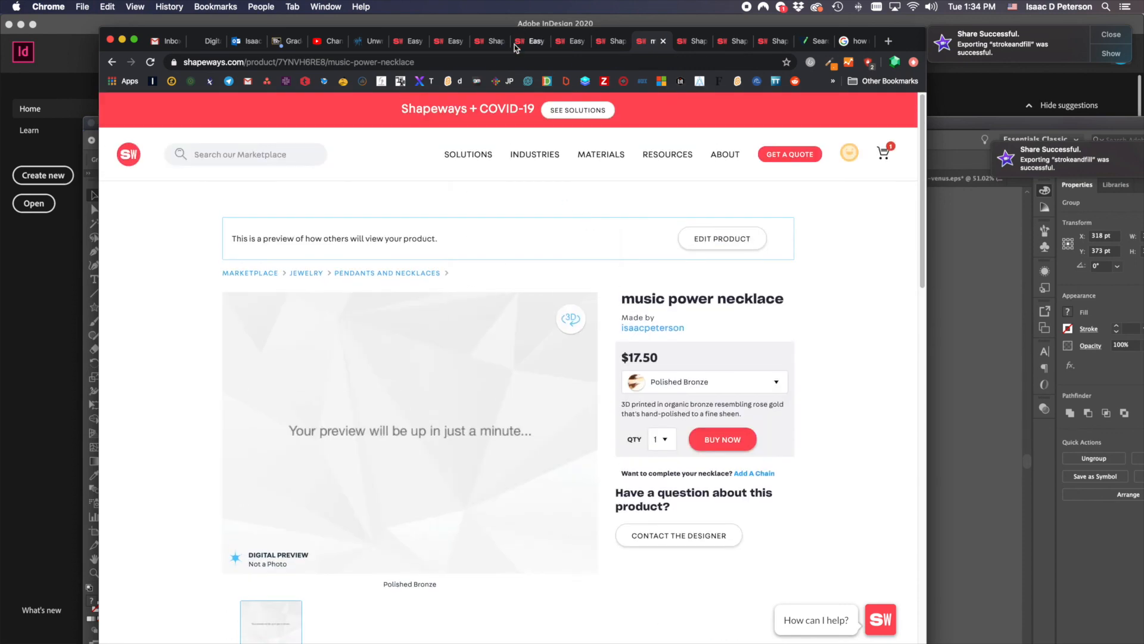
left_click(475, 62)
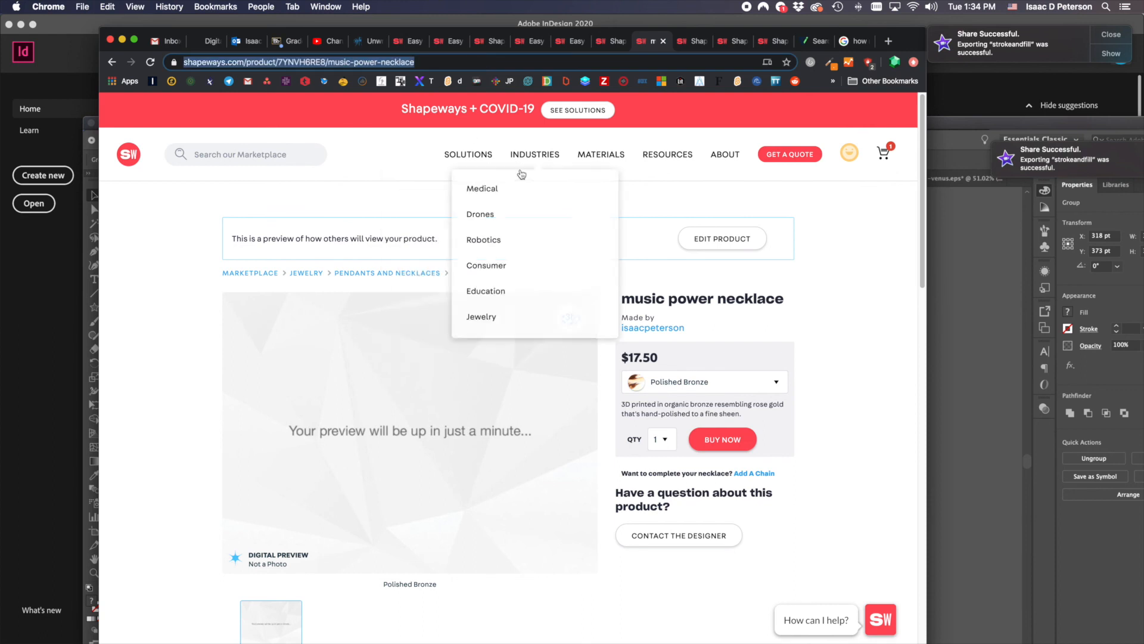